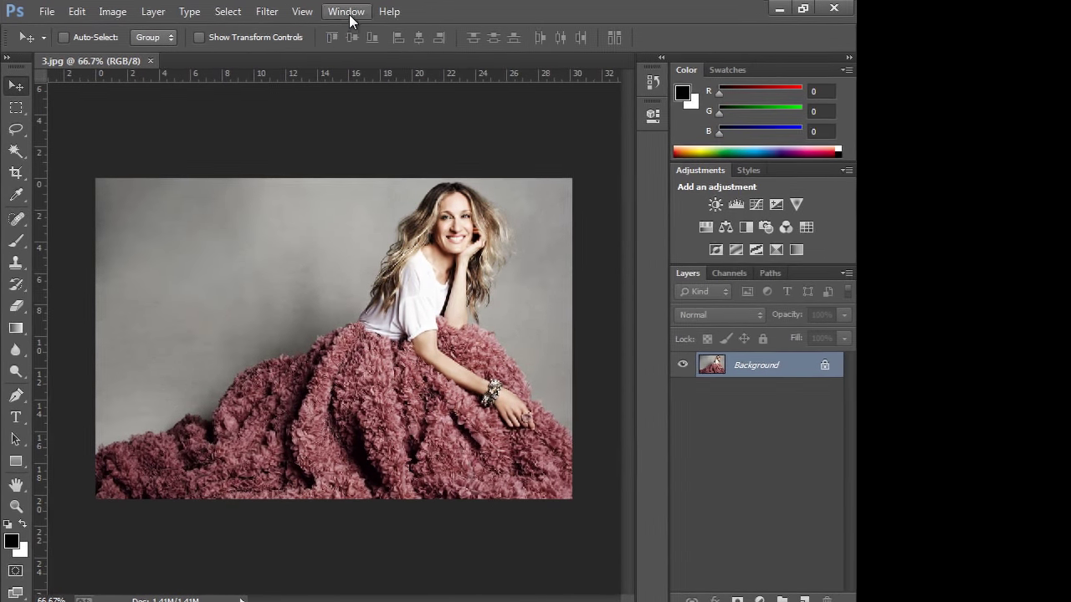
Step: Briefly view the Paths panel, then set the toolbox to two columns
left_click(350, 20)
left_click(389, 378)
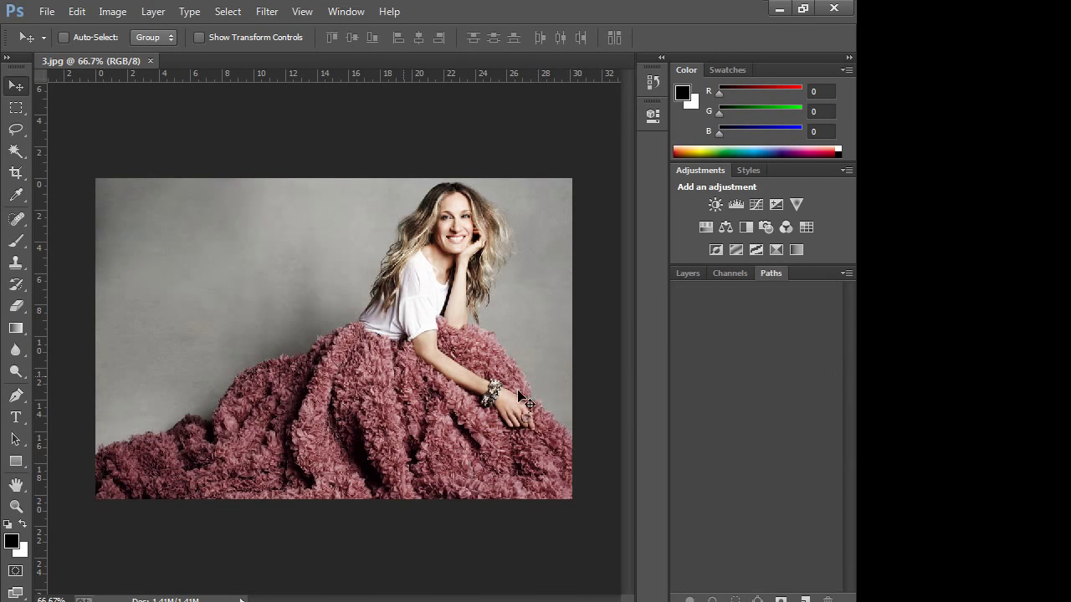
left_click(688, 274)
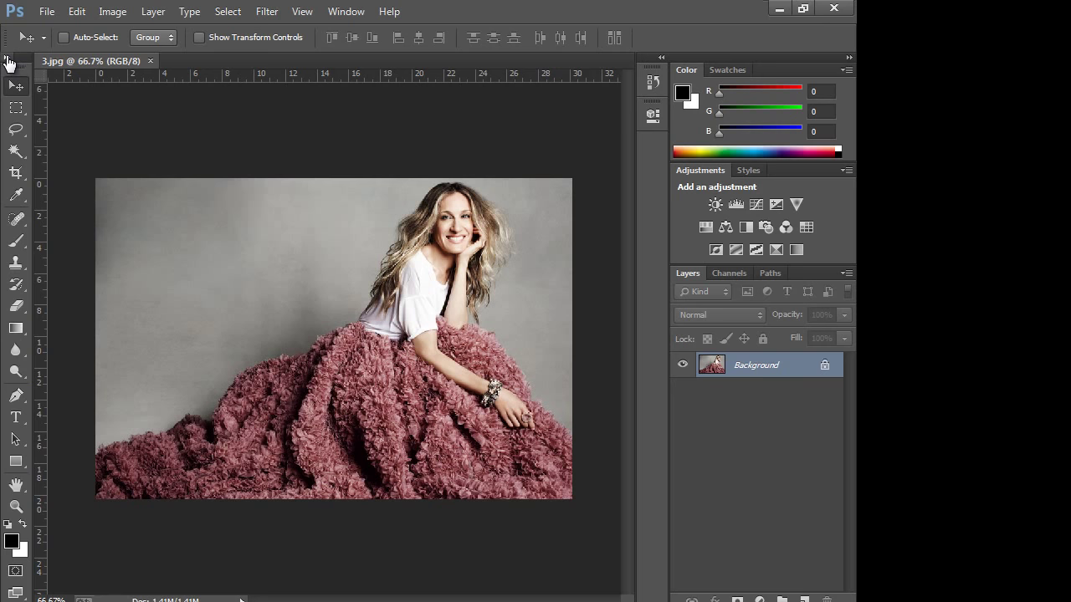
left_click(6, 57)
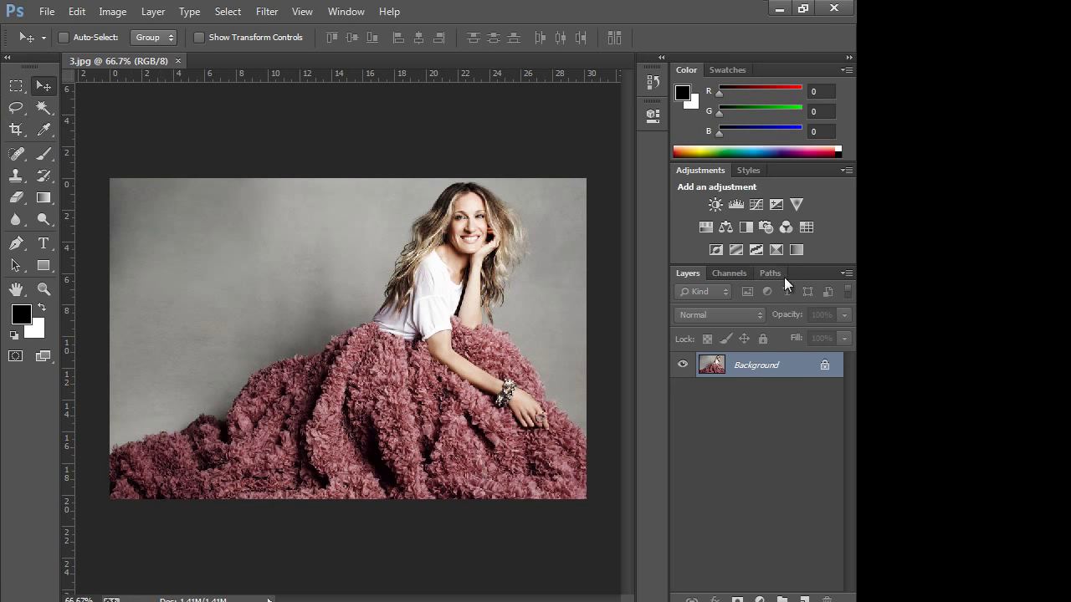
Step: Show the Paths panel and create a new empty Path 1
left_click(346, 12)
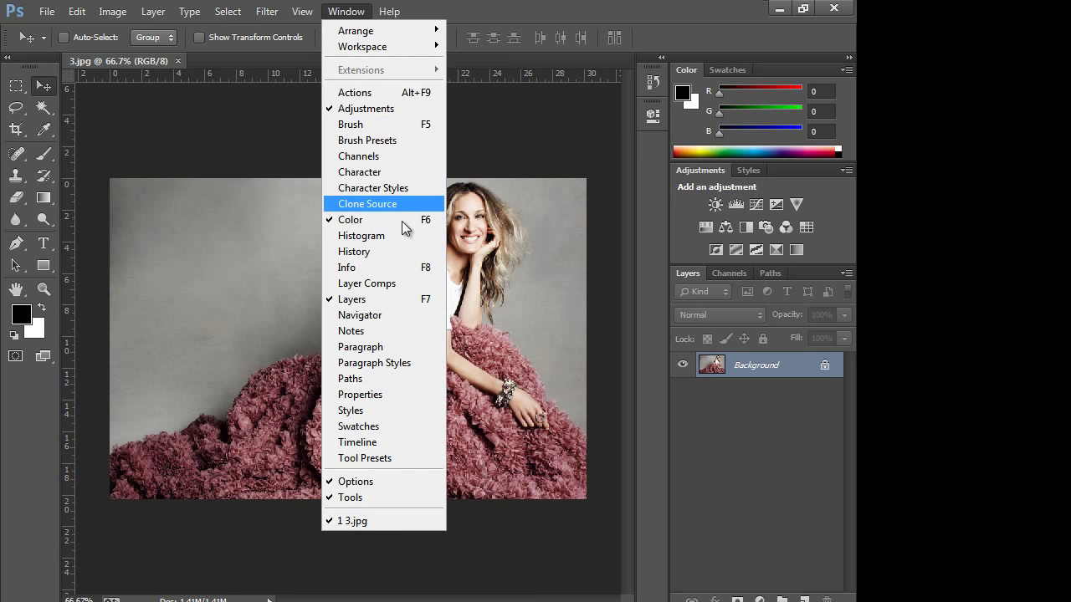
left_click(383, 379)
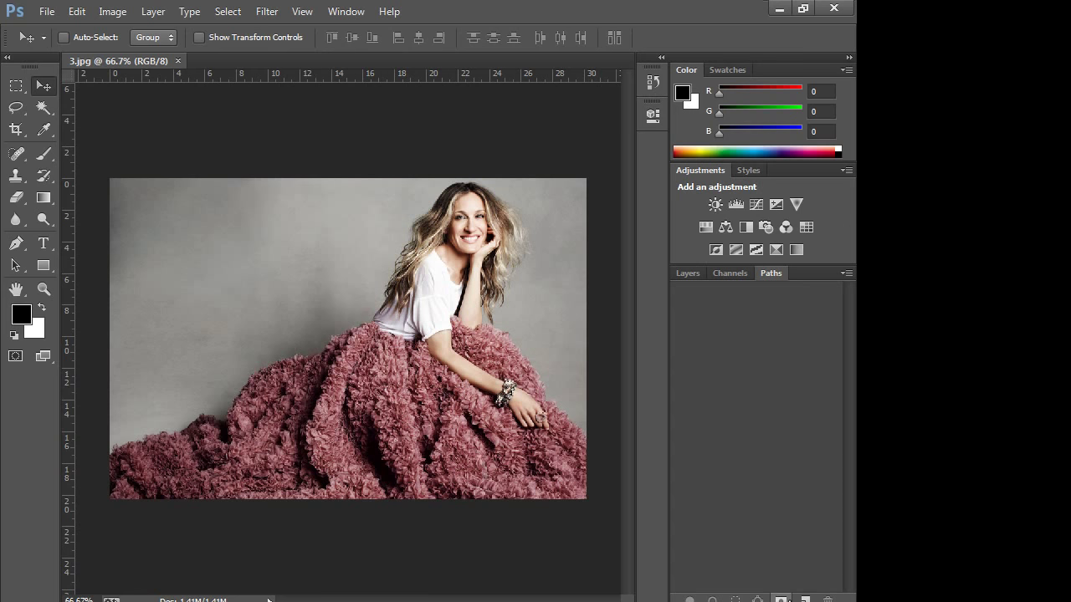
left_click(806, 599)
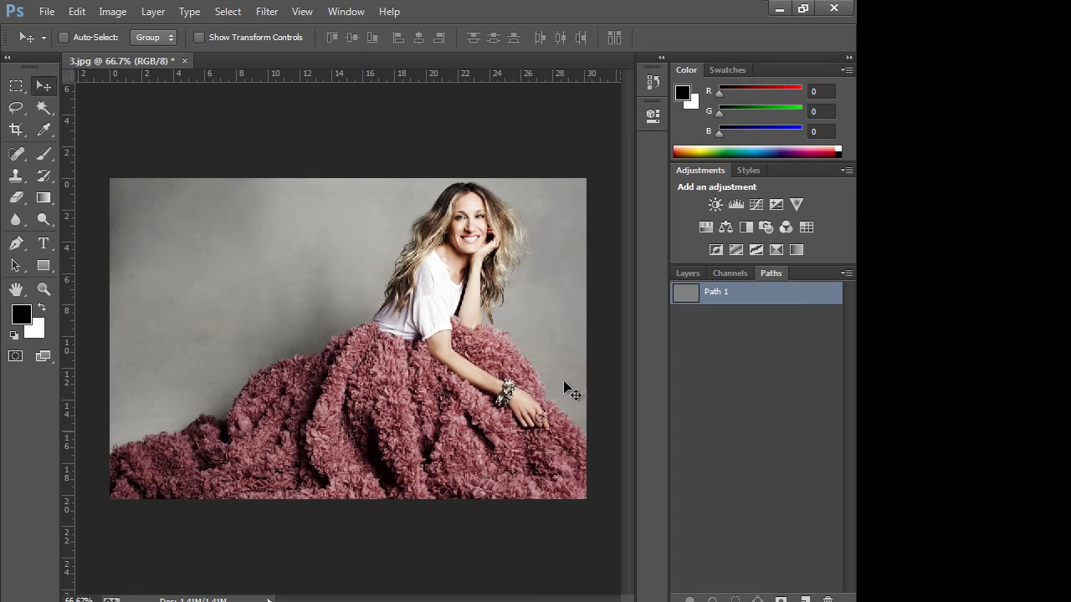
Step: Select the standard Pen tool and zoom in on the photo's lower-left corner
left_click(21, 251)
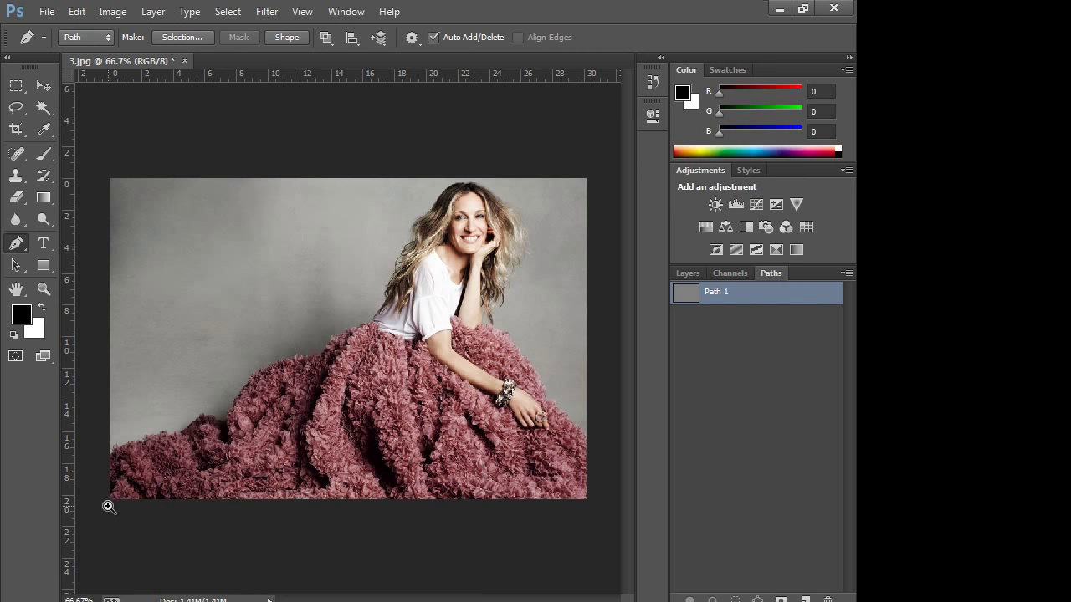
left_click(108, 506, "ctrl")
left_click(119, 512, "ctrl")
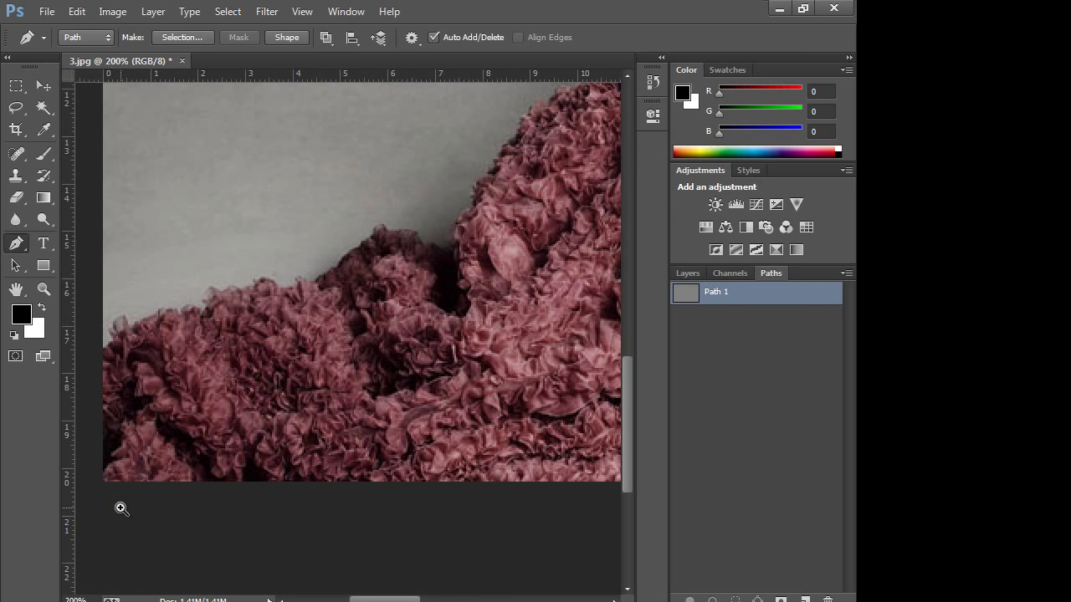
left_click(121, 508, "ctrl")
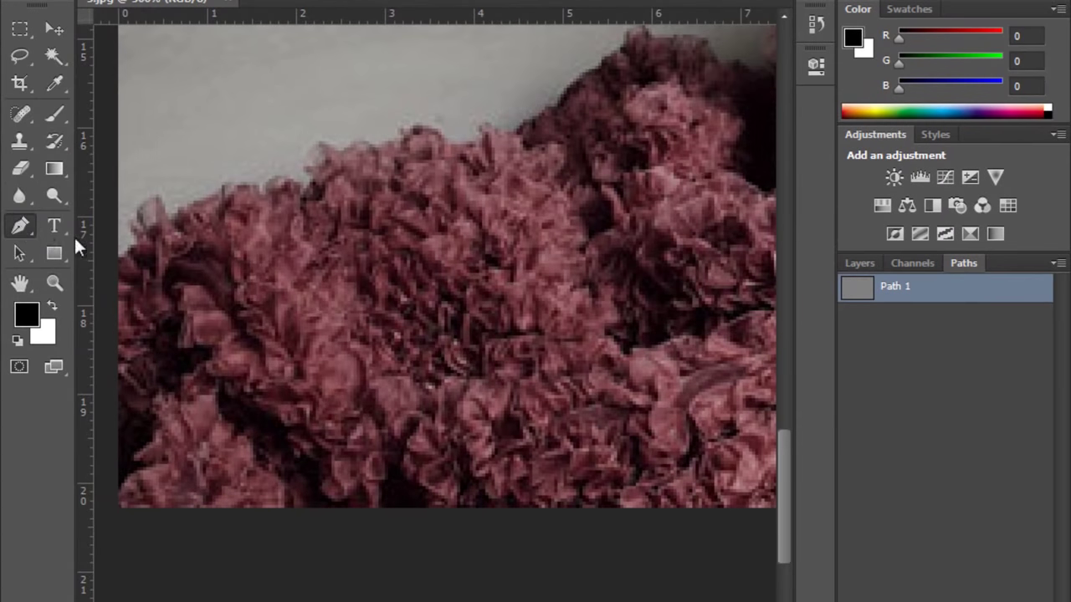
right_click(16, 243)
left_click(97, 231)
Step: Place the first anchors at the bottom-left corner and curve one up the left edge
left_click(115, 514)
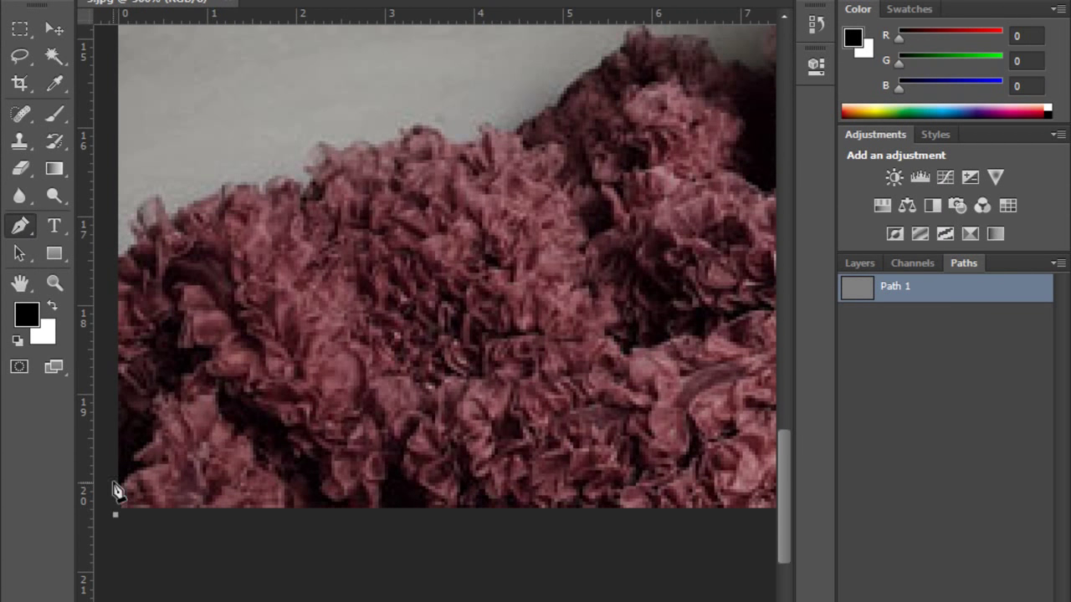
left_click(118, 254)
left_click_drag(131, 244, 130, 215)
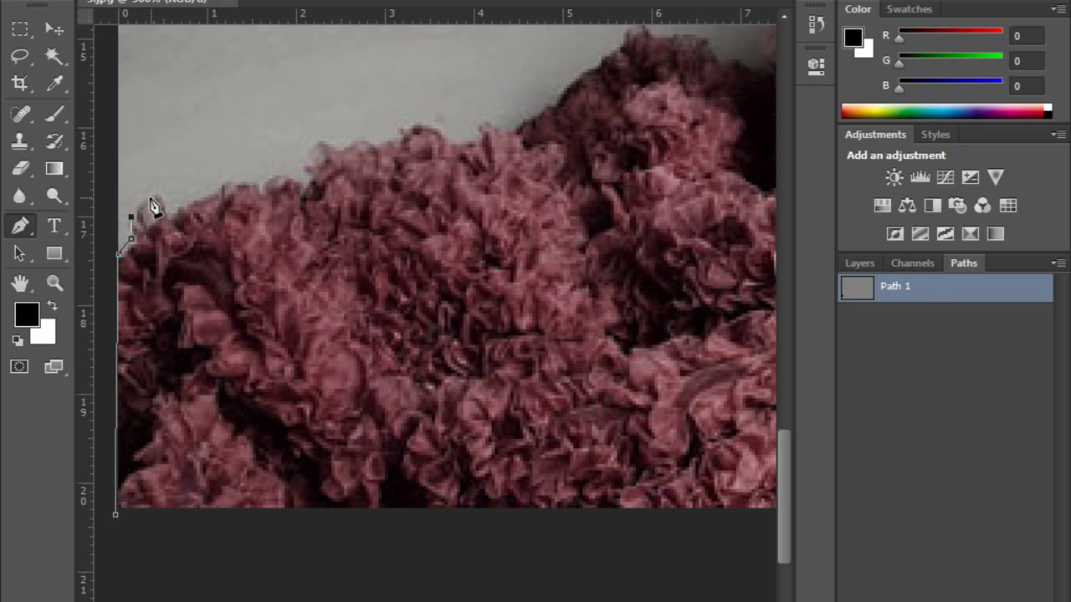
left_click(48, 284)
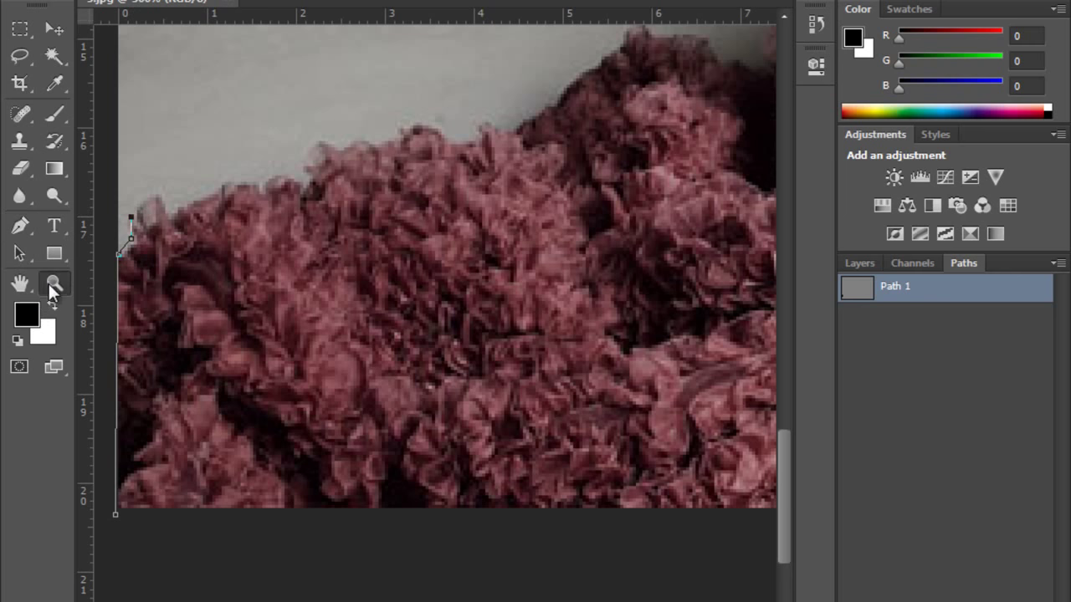
left_click(157, 210)
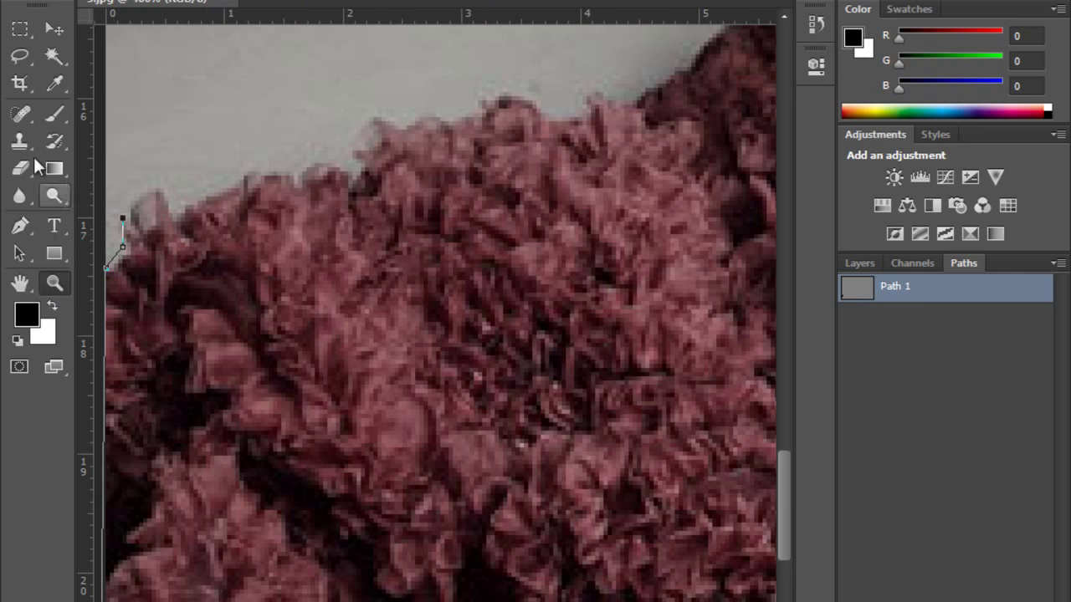
left_click(20, 169)
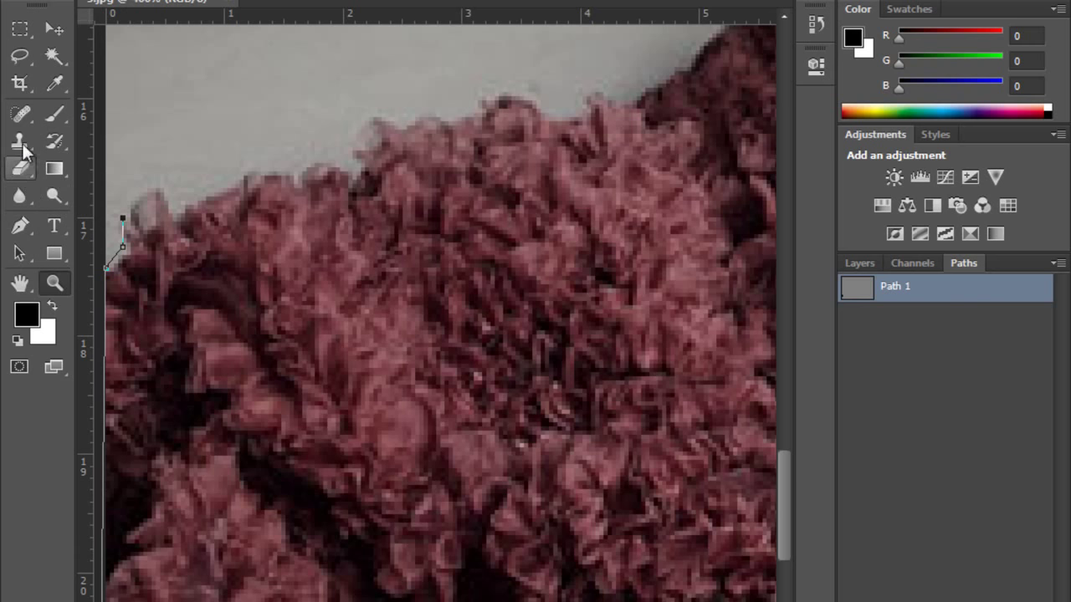
left_click(20, 225)
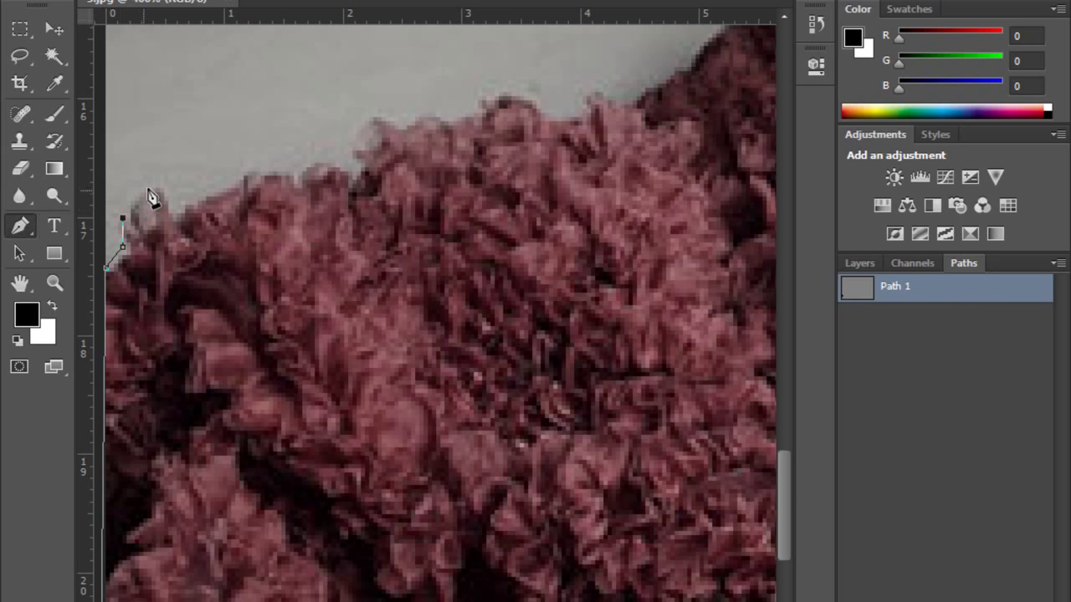
Step: Trace the ruffled edge with curved and corner anchors up to the first ruffle peak
left_click_drag(156, 193, 171, 191)
left_click(156, 193, "alt")
left_click(173, 214)
left_click(193, 201)
left_click(240, 177)
left_click_drag(314, 165, 372, 172)
left_click_drag(366, 134, 389, 136)
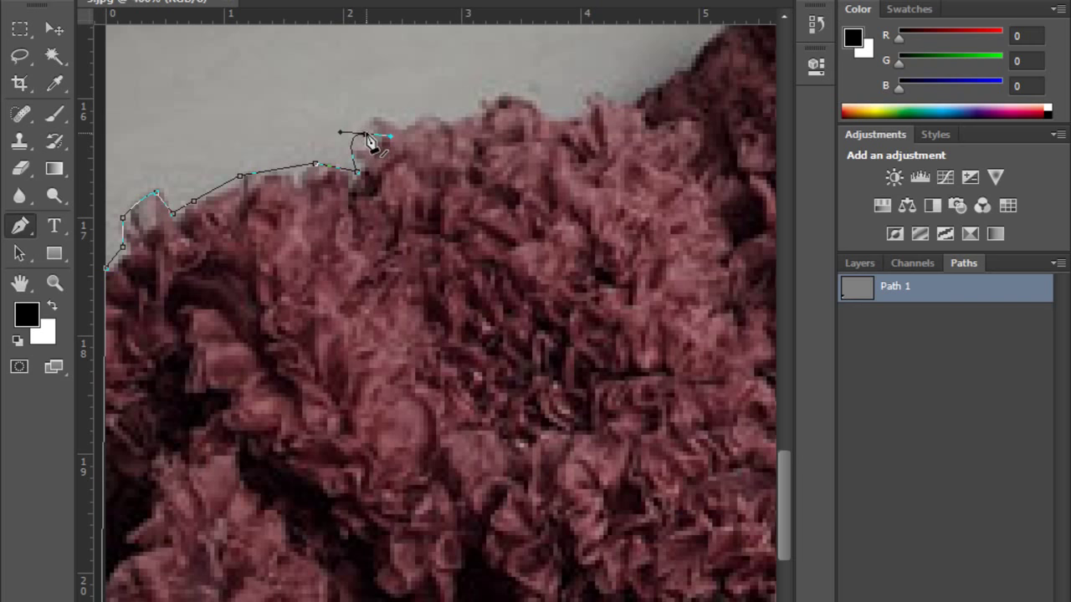
left_click_drag(394, 121, 443, 141)
left_click(394, 122, "alt")
Step: Continue the path along the skirt's top edge over the next ruffle
left_click_drag(472, 180, 392, 349)
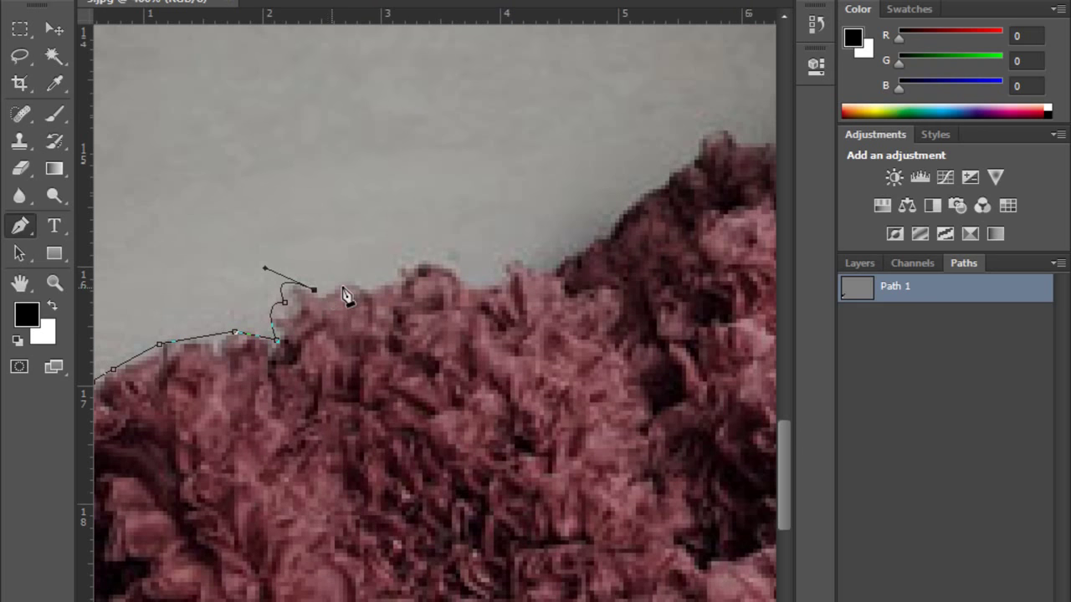
left_click_drag(364, 290, 379, 309)
left_click(385, 285)
left_click_drag(397, 269, 422, 252)
left_click(456, 268)
left_click(469, 291)
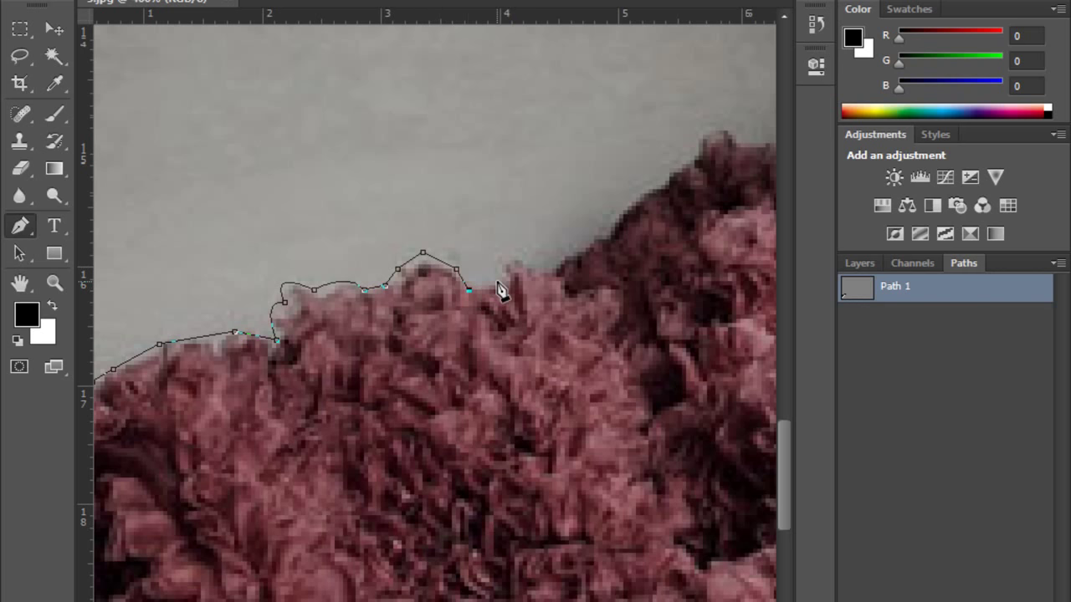
left_click(497, 281)
left_click(510, 261)
mouse_move(543, 269)
left_mouse_down()
mouse_move(581, 247)
mouse_move(280, 397)
left_mouse_up()
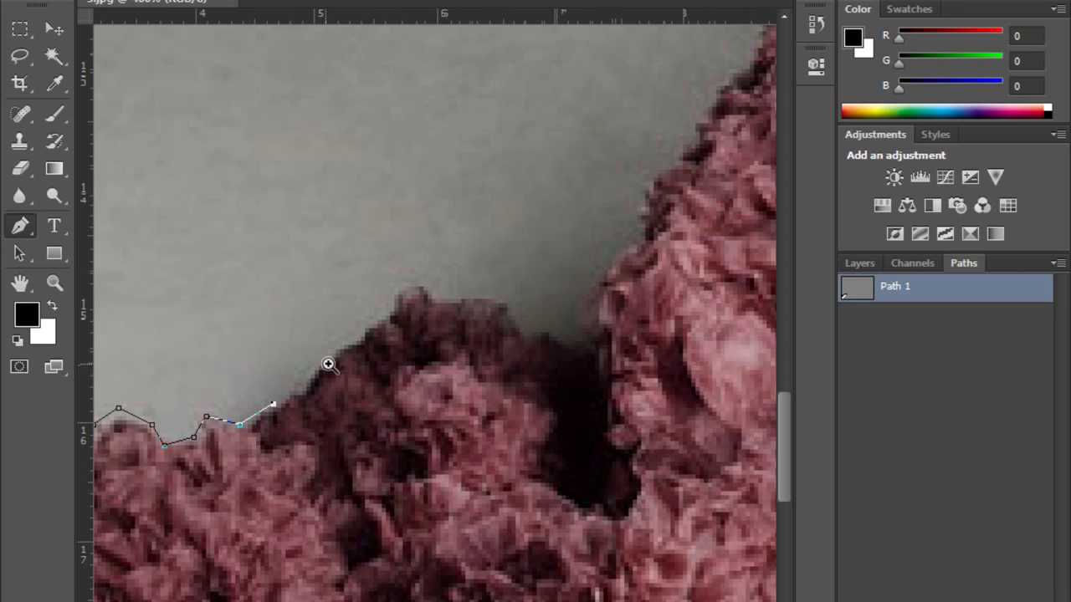
Step: Add anchors up the rising skirt edge toward the mound
left_click(378, 357, "alt")
left_click(375, 354, "alt")
left_click(350, 363)
left_click(377, 339)
left_click(392, 325)
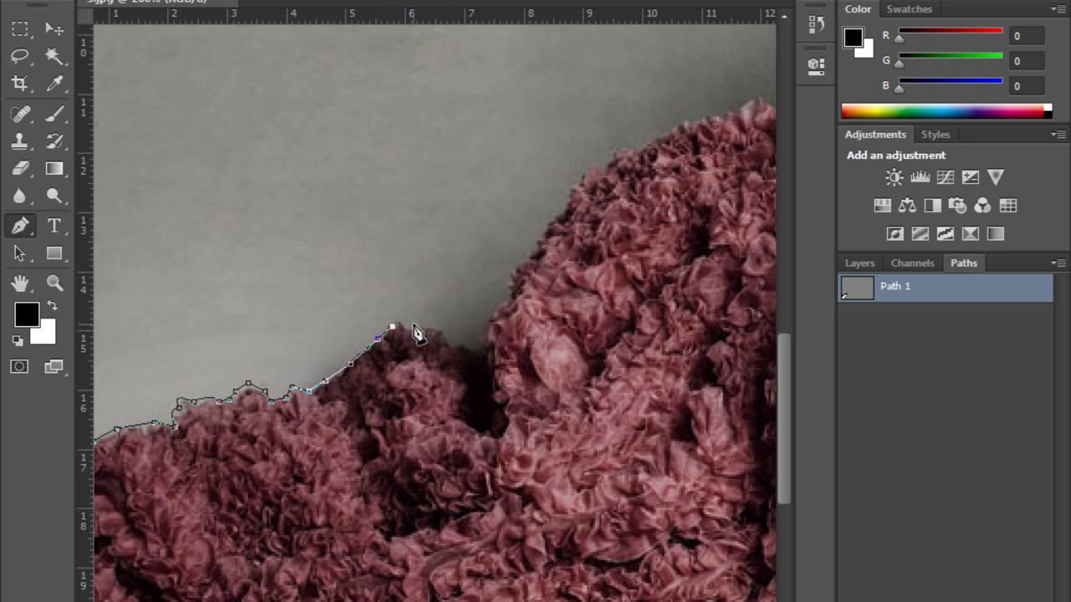
scroll(422, 341, "up", 1)
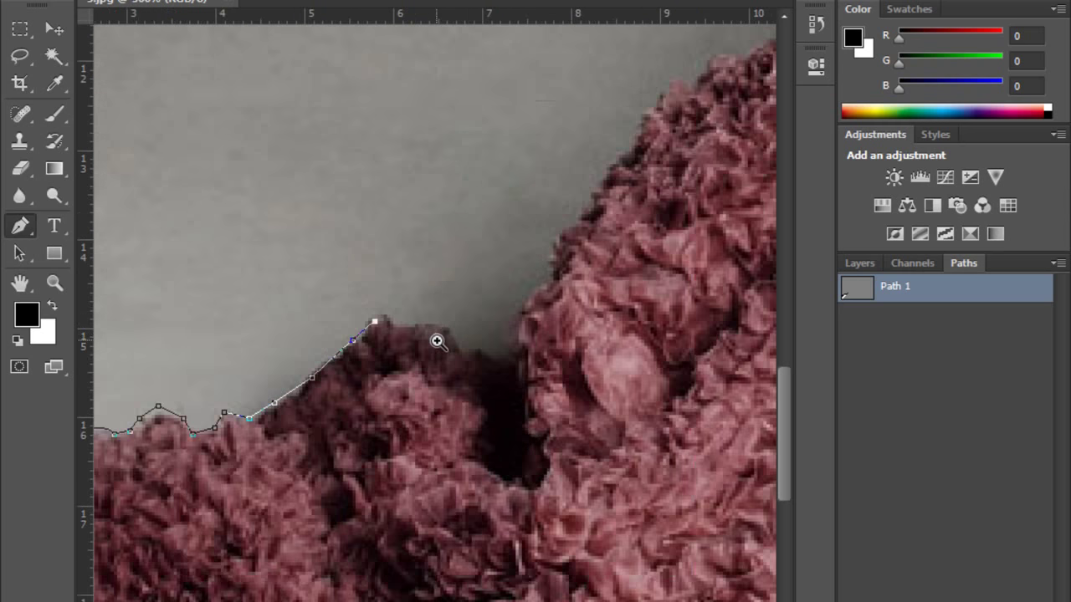
scroll(418, 336, "up", 1)
Step: Redo the mound's peak as a corner anchor and add anchors down to the dip
left_click_drag(408, 323, 499, 377)
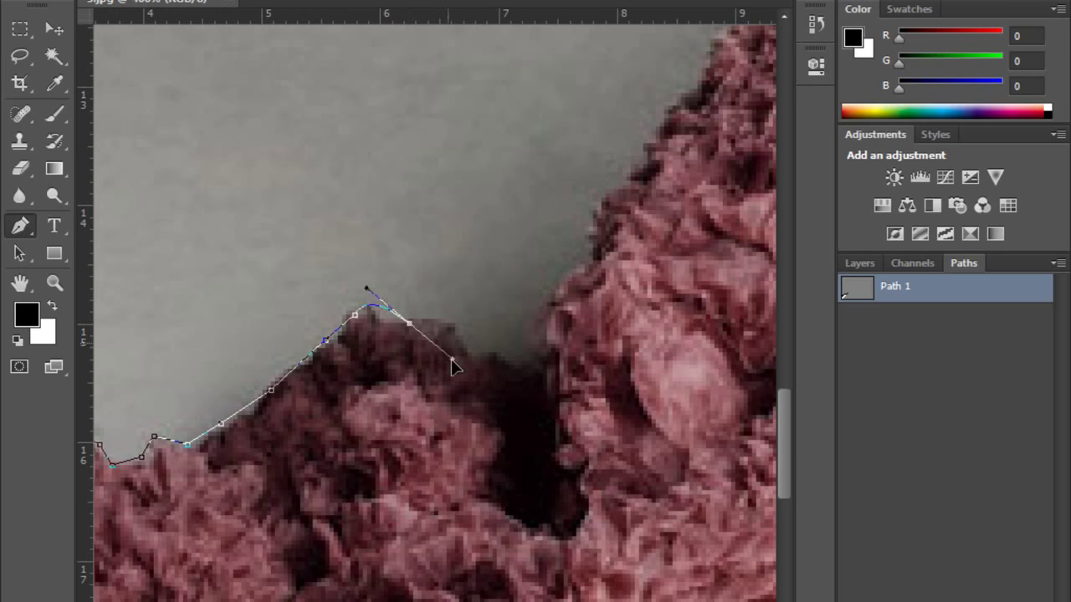
key("ctrl+z")
left_click(408, 319)
left_click(451, 318)
left_click(471, 352)
left_click(503, 361, "alt")
mouse_move(516, 382)
left_mouse_down()
mouse_move(397, 442)
mouse_move(428, 436)
left_mouse_up()
left_click(440, 437, "alt")
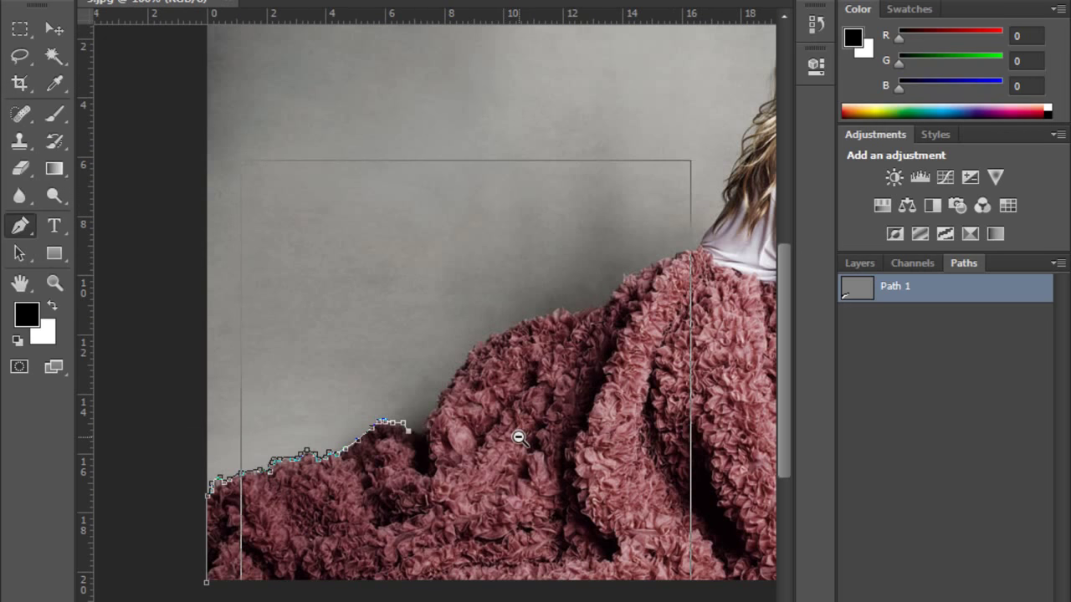
Step: Zoom in on the skirt below the woman and add a corner anchor on its edge
left_click(519, 437, "alt")
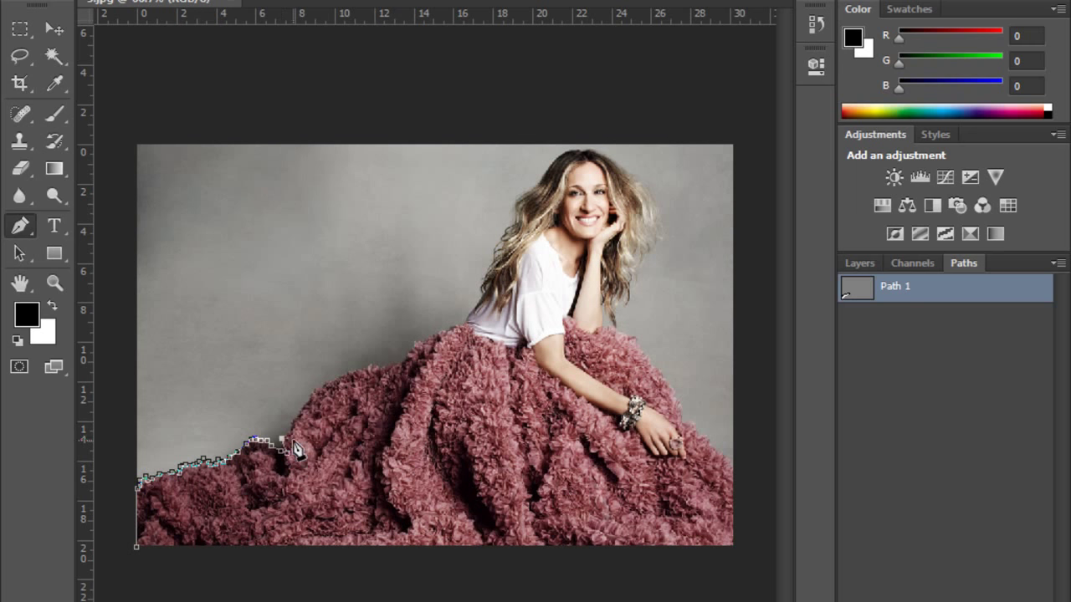
scroll(299, 428, "up", 1)
left_click_drag(631, 311, 379, 412)
mouse_move(328, 311)
left_mouse_down()
mouse_move(397, 276)
mouse_move(392, 284)
left_mouse_up()
key("ctrl+z")
left_click(206, 437)
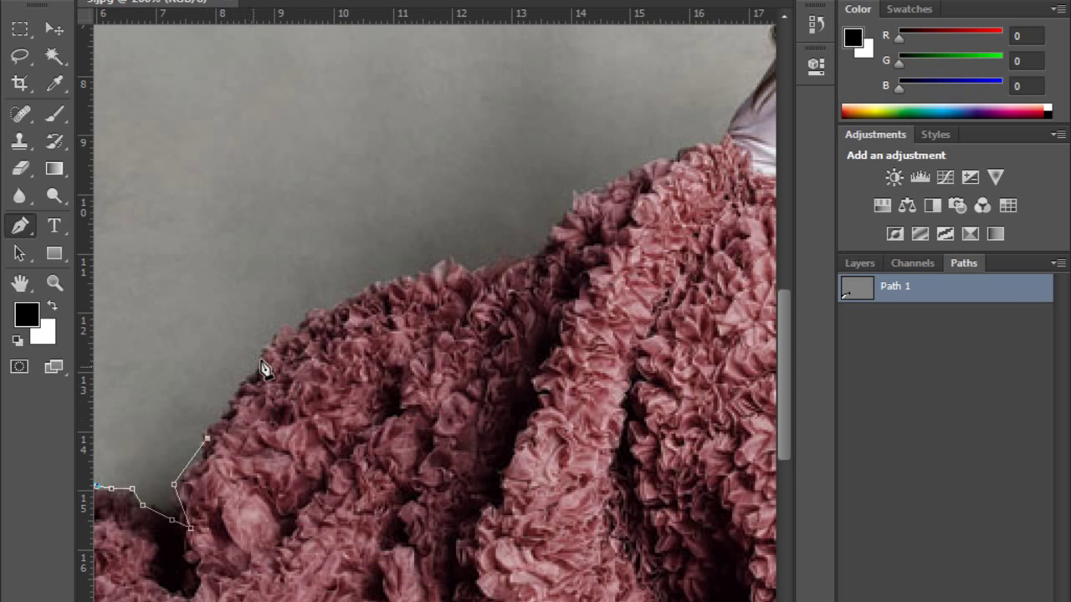
Step: Climb the large fold with anchors, arcing over its crest toward the waist
left_click(292, 327)
left_click_drag(493, 266, 576, 292)
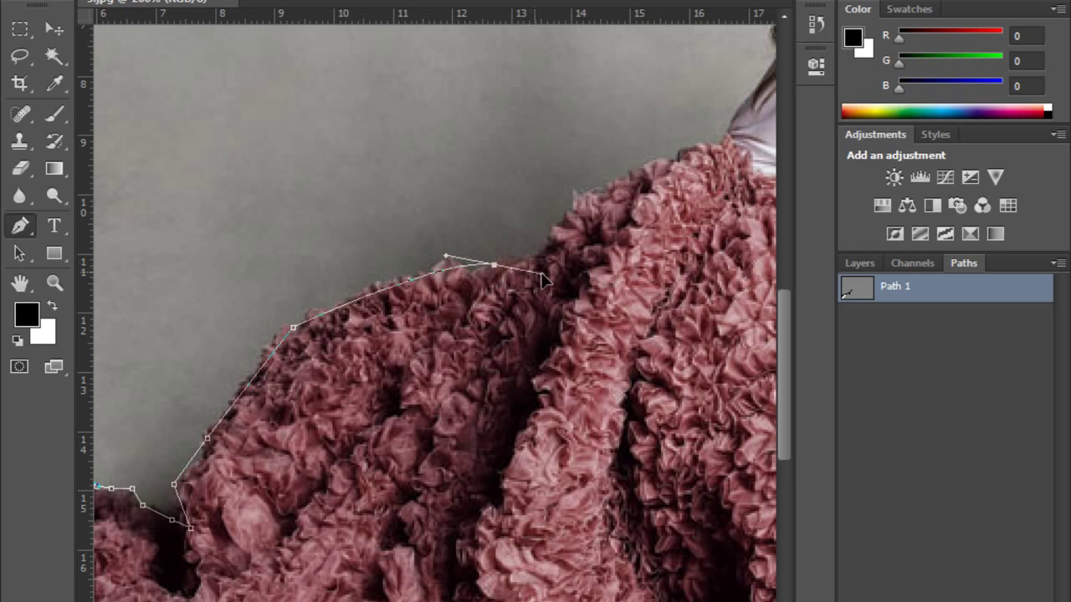
left_click(493, 266)
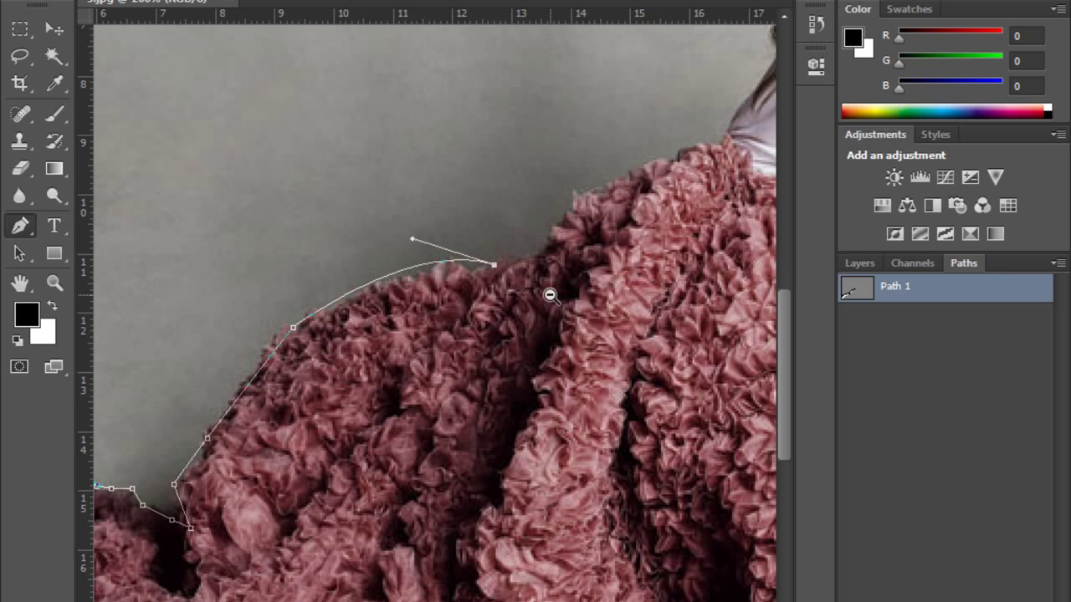
left_click(542, 293, "ctrl+alt")
left_click(542, 292, "ctrl+alt")
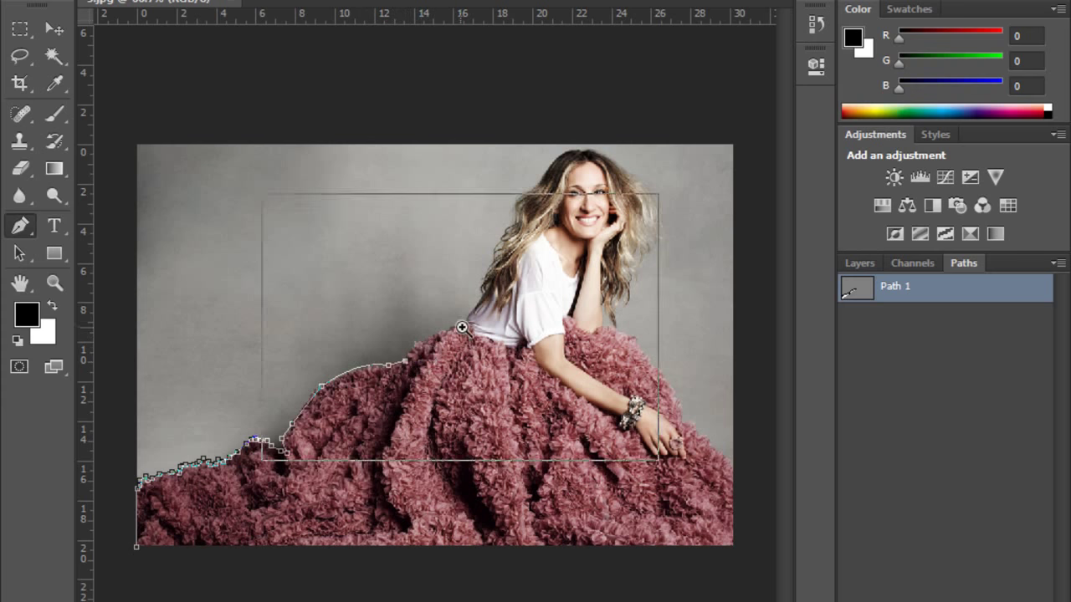
left_click(545, 305, "ctrl")
left_click(545, 305, "ctrl")
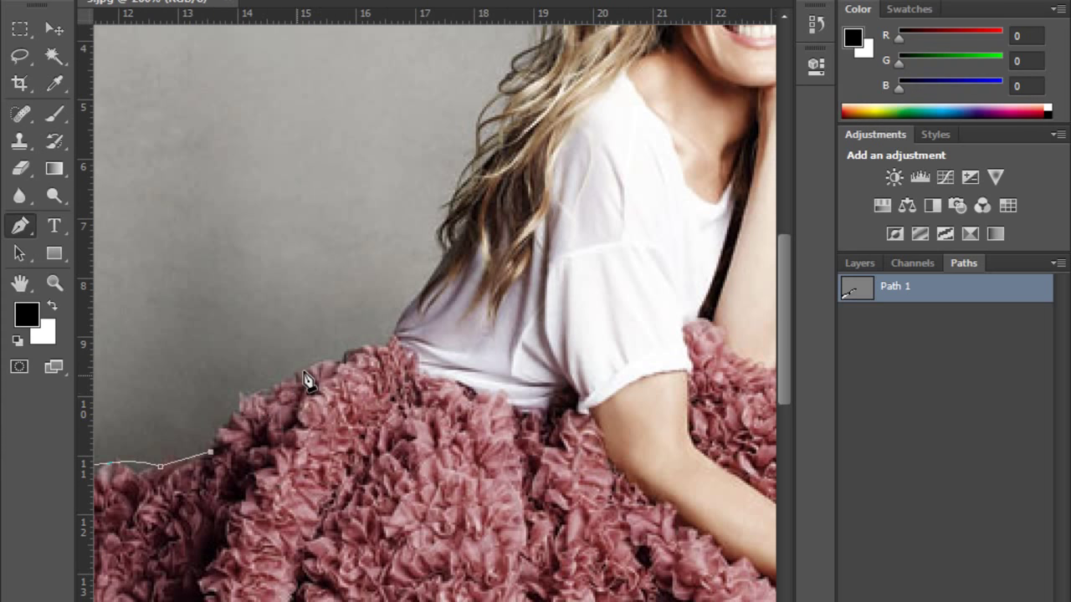
Step: Extend the path up the dress edge with a smooth anchor on the shirt edge
left_click_drag(351, 355, 486, 344)
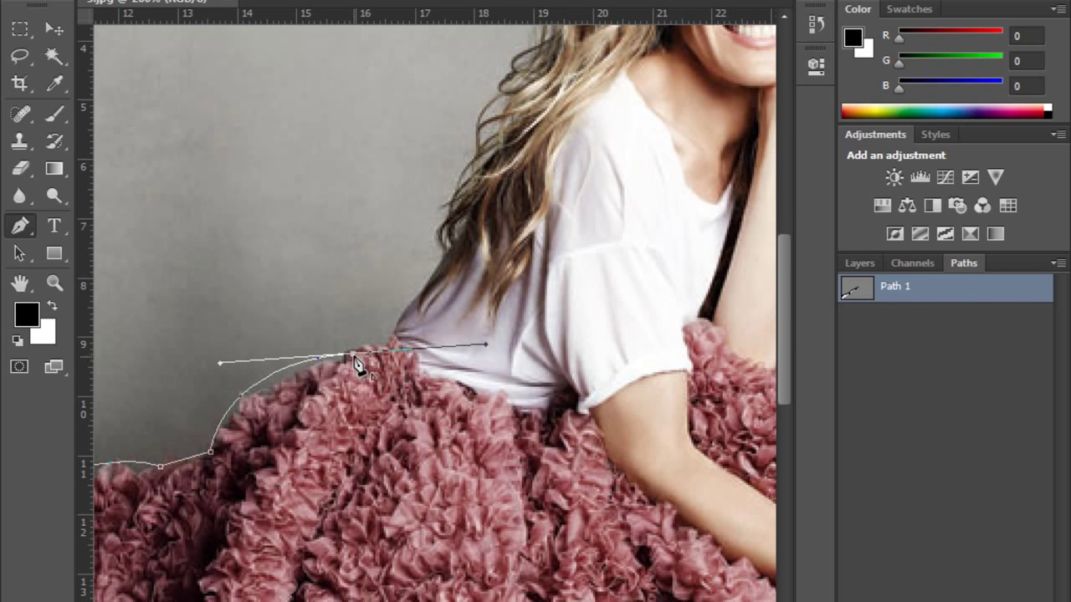
key("ctrl+z")
left_click(239, 399)
left_click(302, 379)
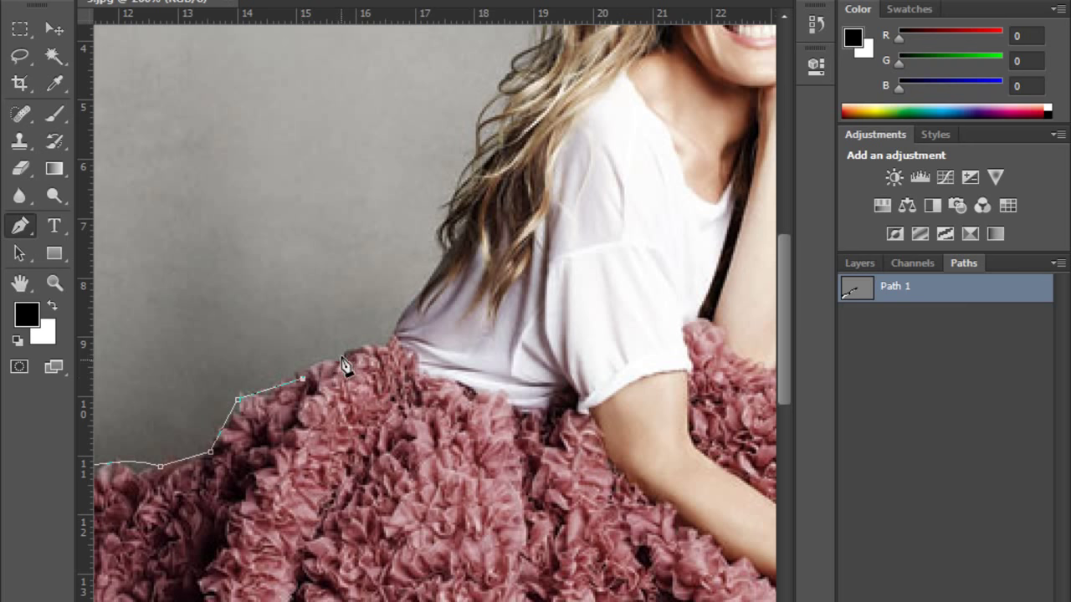
left_click_drag(394, 353, 425, 592)
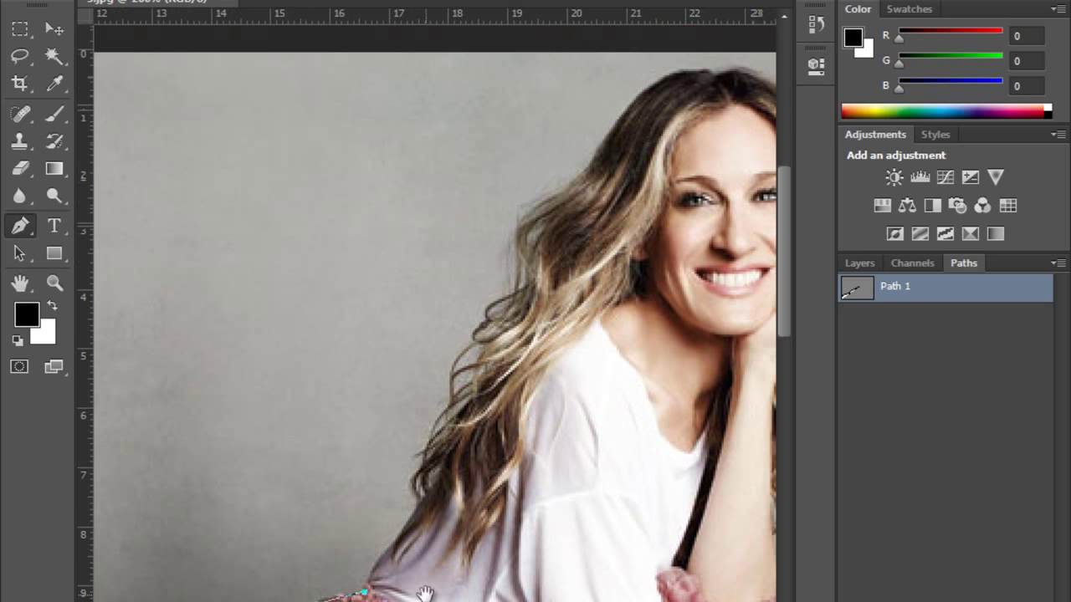
mouse_move(379, 558)
left_mouse_down()
mouse_move(416, 543)
mouse_move(389, 540)
mouse_move(380, 558)
left_mouse_up()
Step: Add anchors at the shirt's shoulder and up the hair edge, breaking handles for corners
left_click_drag(471, 485, 354, 469)
left_click(405, 493, "alt")
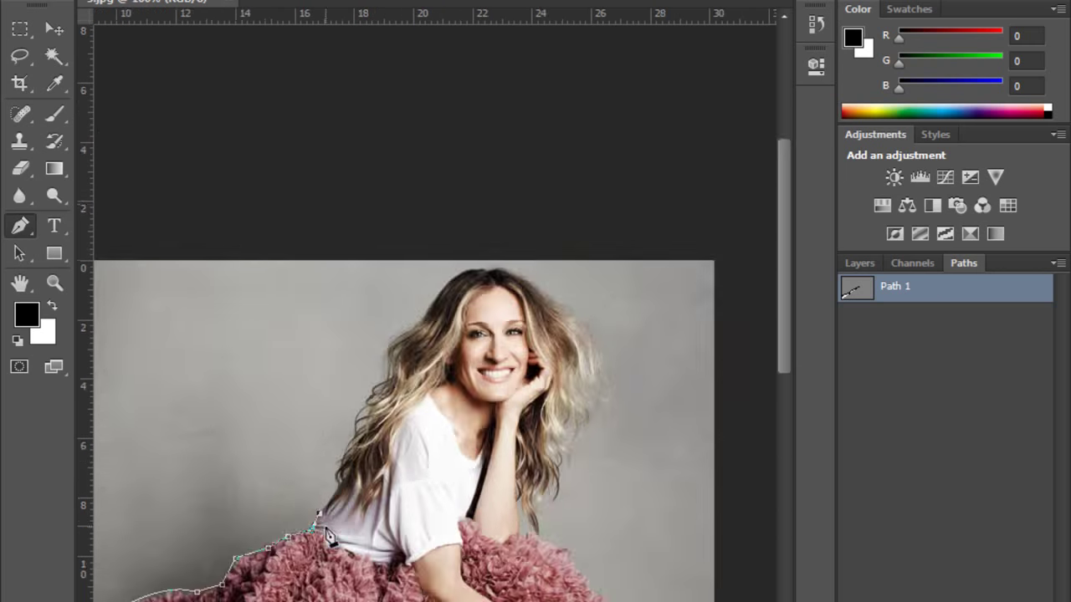
left_click_drag(162, 351, 590, 594)
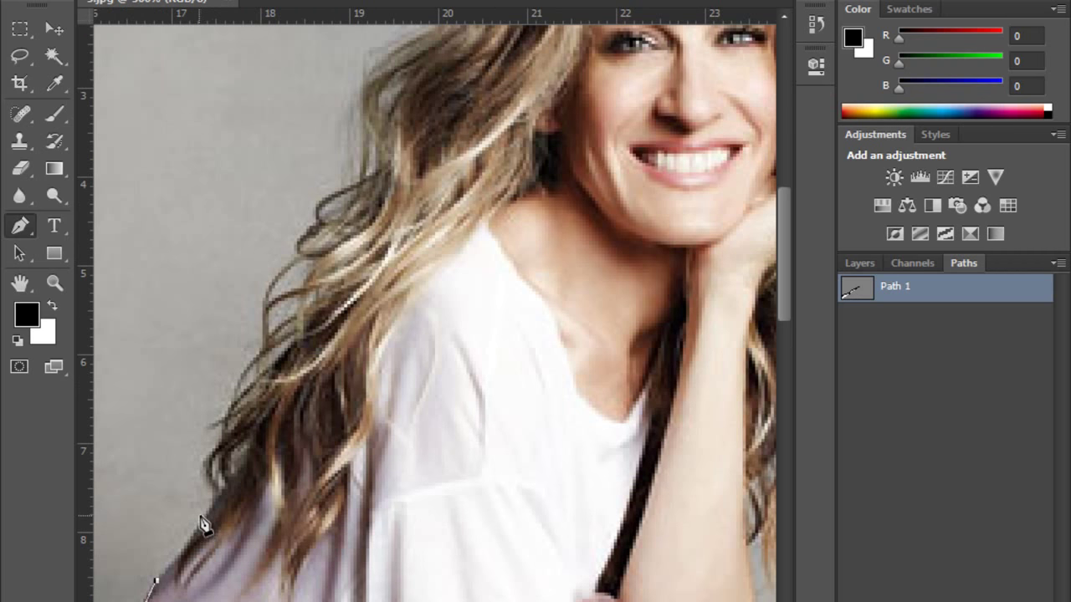
left_click_drag(204, 516, 201, 483)
mouse_move(211, 454)
left_mouse_down()
mouse_move(259, 452)
mouse_move(216, 462)
left_mouse_up()
left_click_drag(211, 451, 222, 429)
left_click_drag(258, 358, 288, 356)
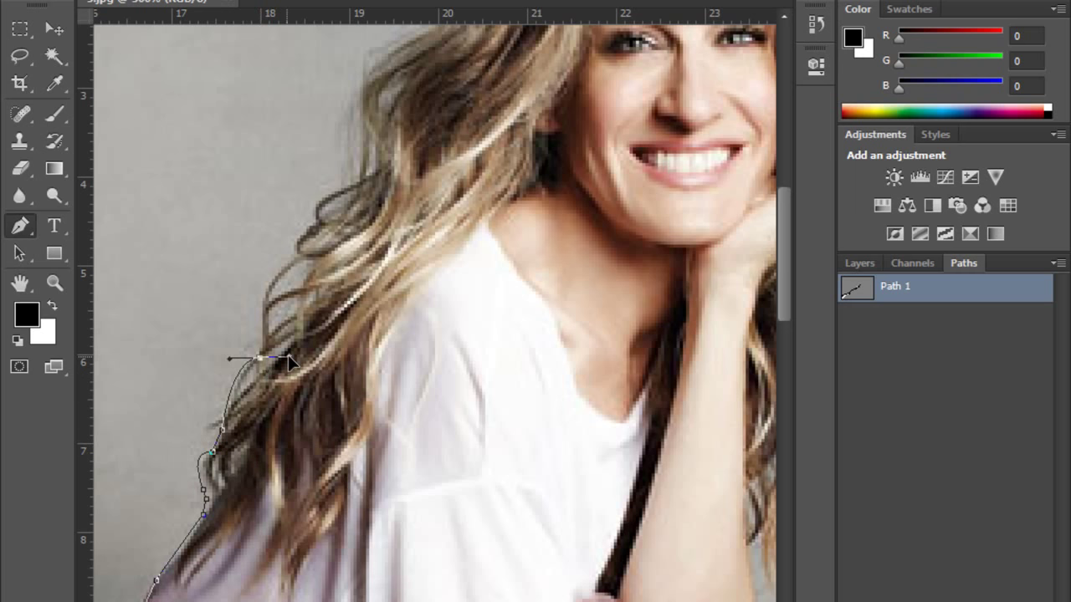
left_click(258, 358, "alt")
Step: Continue up the hair edge with curved and corner anchors around the strands
left_click_drag(421, 370, 471, 502)
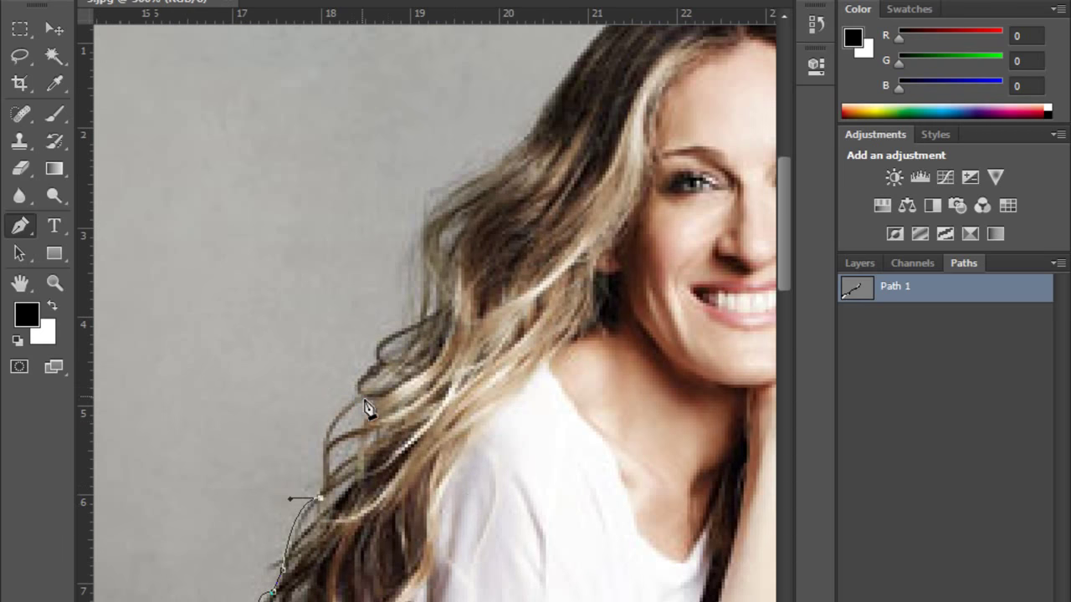
left_click_drag(351, 400, 395, 402)
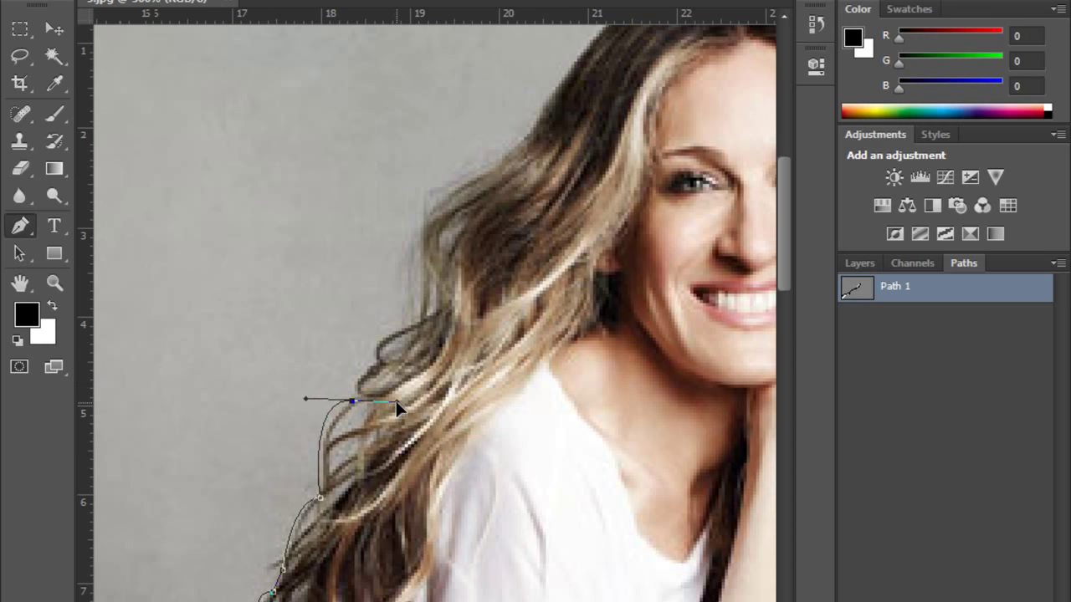
left_click(351, 400, "alt")
mouse_move(425, 401)
left_mouse_down()
mouse_move(424, 442)
mouse_move(405, 429)
left_mouse_up()
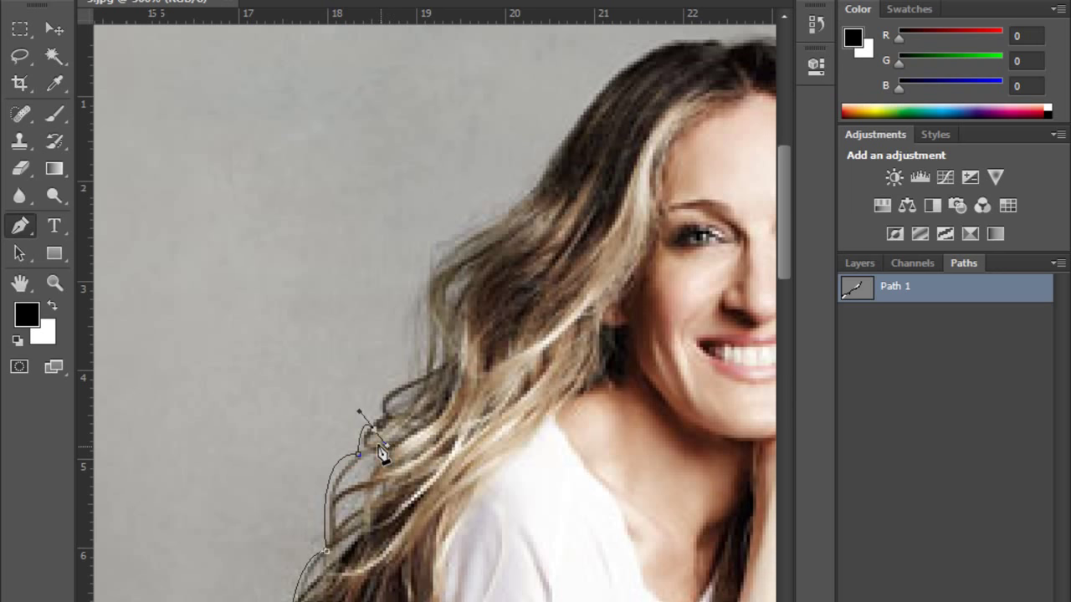
left_click(372, 427, "alt")
left_click(382, 417)
left_click_drag(446, 393, 452, 379)
left_click(416, 383, "alt")
Step: Follow the outer wavy hair edge up to roughly eye level beside the face
scroll(394, 420, "up", 3)
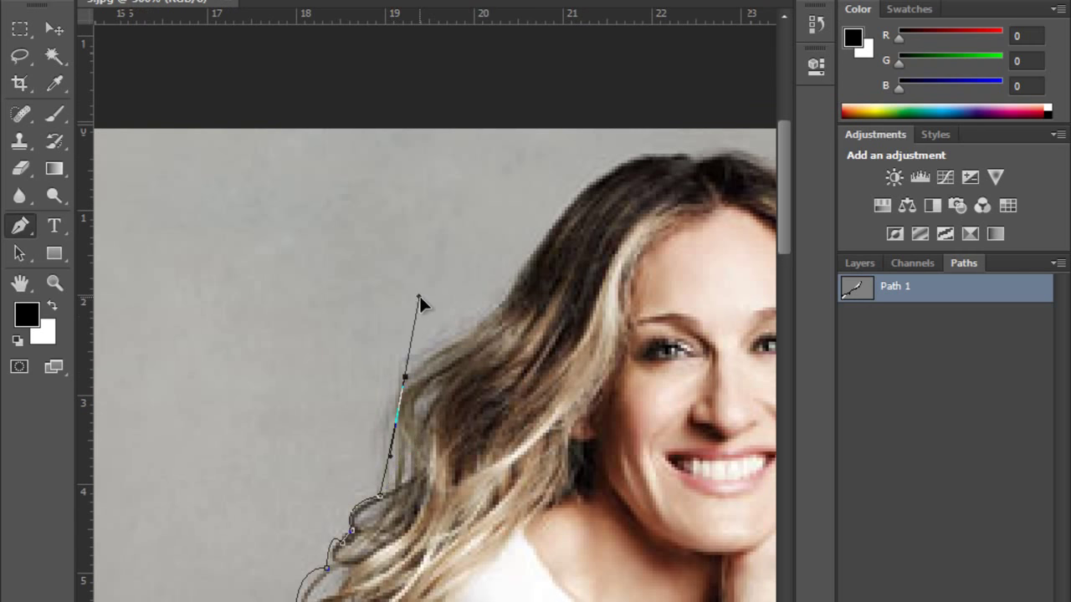
mouse_move(405, 377)
left_mouse_down()
mouse_move(458, 378)
mouse_move(460, 347)
mouse_move(517, 314)
left_mouse_up()
left_click(404, 377, "alt")
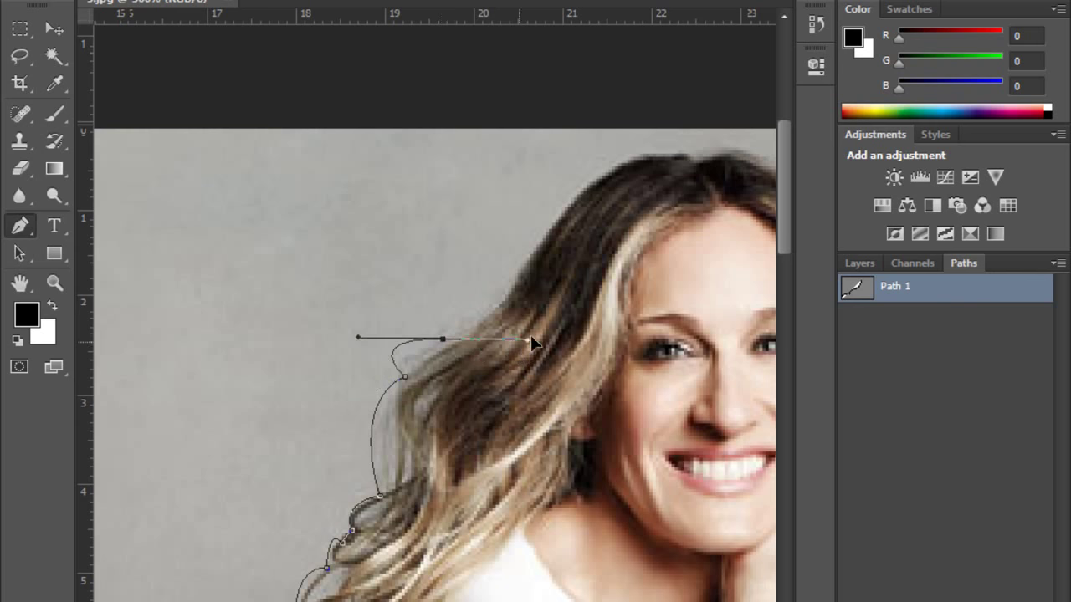
left_click(441, 338, "alt")
left_click_drag(506, 355, 438, 496)
left_click_drag(444, 437, 496, 427)
Step: Redo the last anchor and shape a smooth curve onto the top of the head
key("ctrl+z")
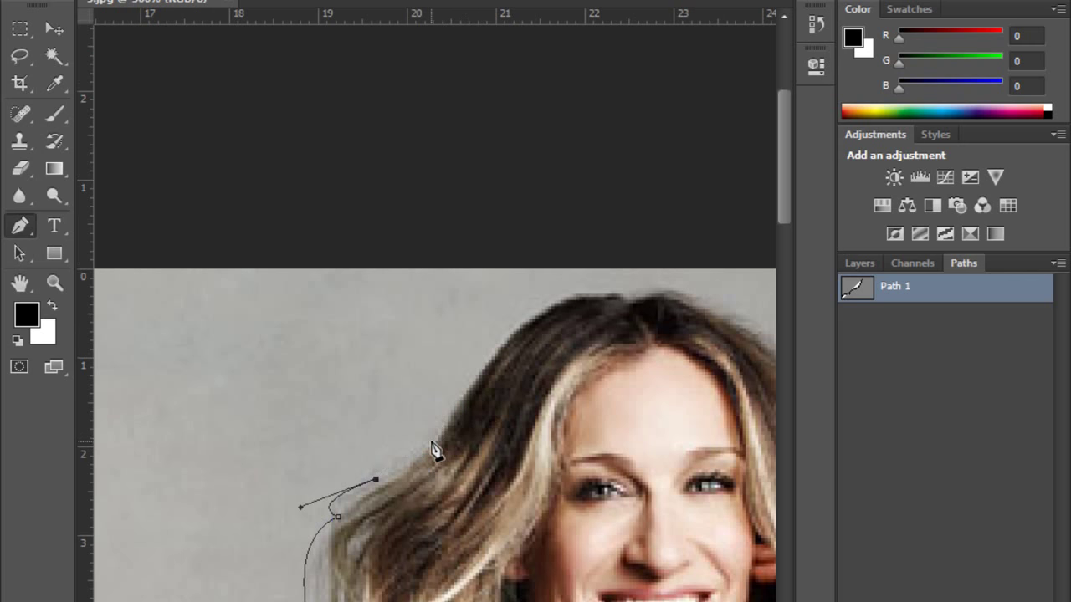
left_click(426, 447)
left_click(460, 400)
left_click_drag(524, 340, 357, 346)
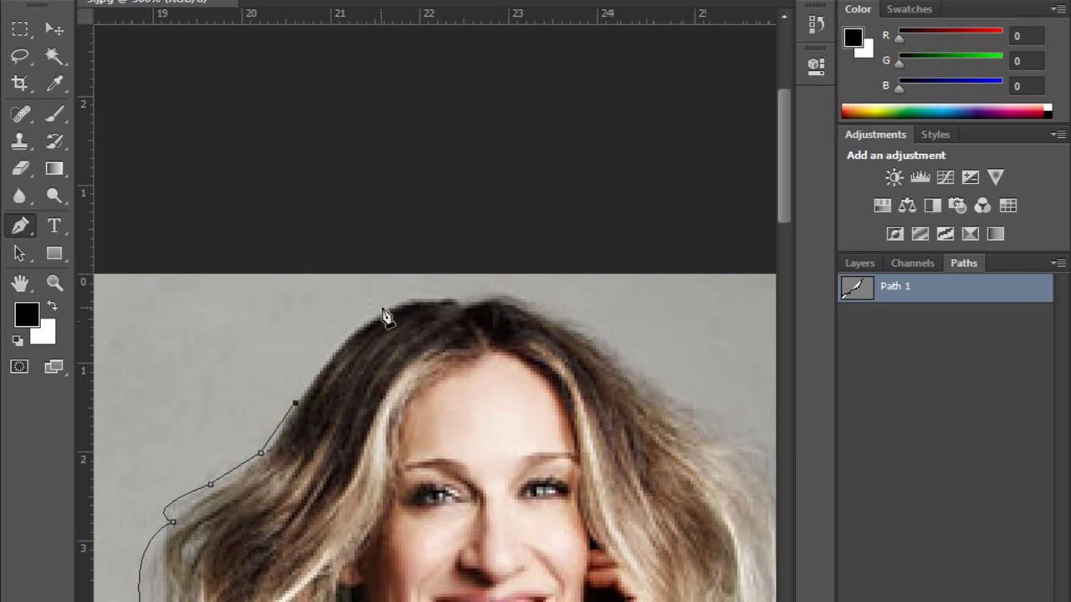
left_click_drag(404, 299, 457, 284)
left_click_drag(401, 317, 458, 325)
left_click_drag(458, 324, 449, 297)
Step: Add anchors across the crown, hugging the hairline just past the parting
left_click_drag(462, 304, 496, 322)
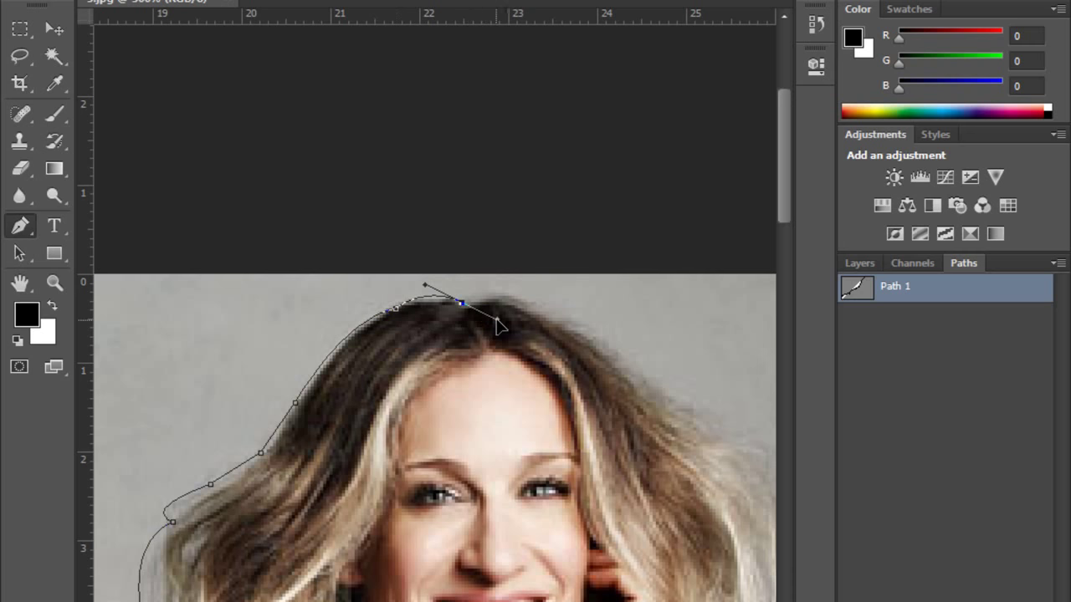
left_click(458, 304, "alt")
left_click(481, 315, "ctrl")
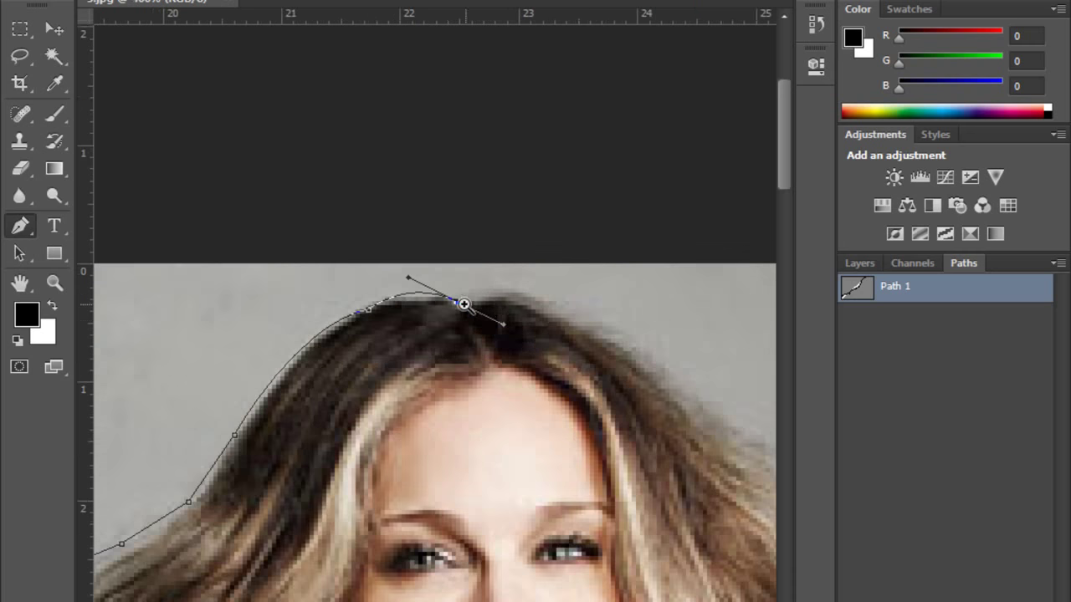
left_click(472, 320, "ctrl")
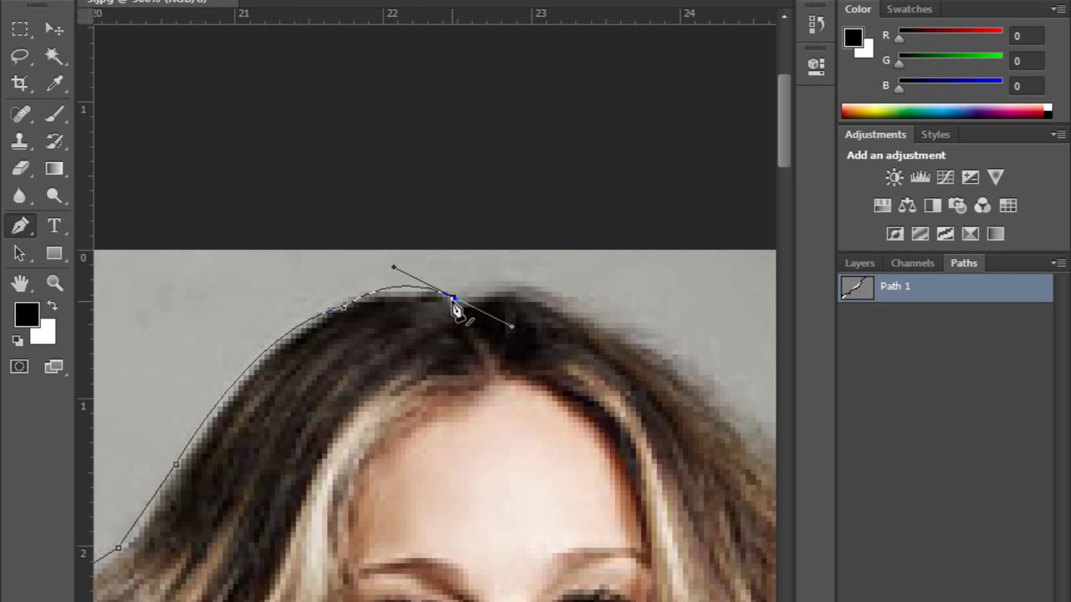
left_click(507, 322, "ctrl+alt")
left_click(501, 318, "ctrl+alt")
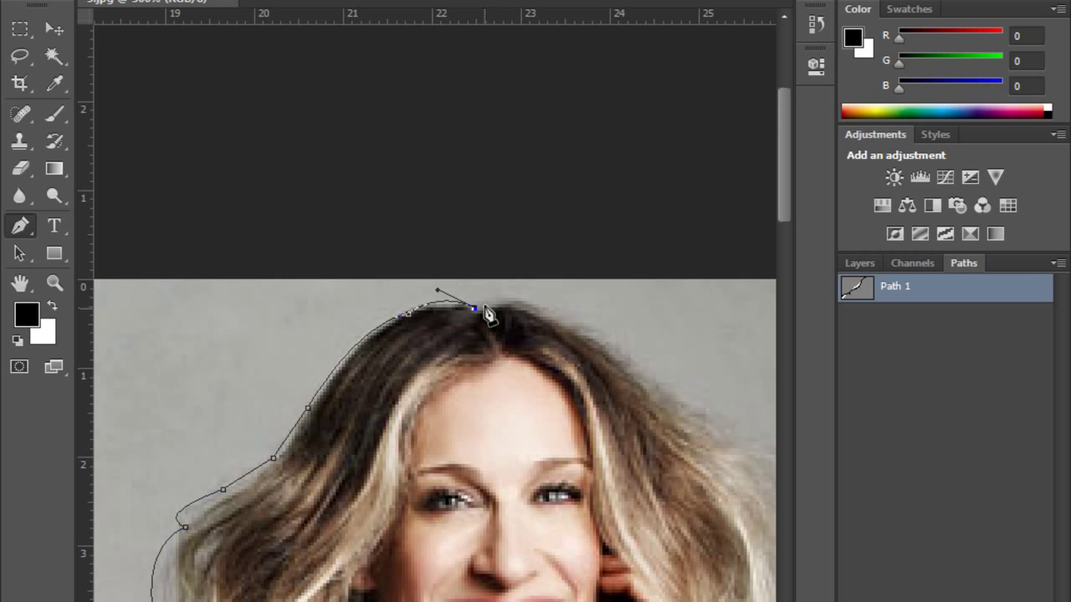
left_click(486, 302)
left_click_drag(562, 315, 583, 337)
left_click_drag(616, 474, 490, 374)
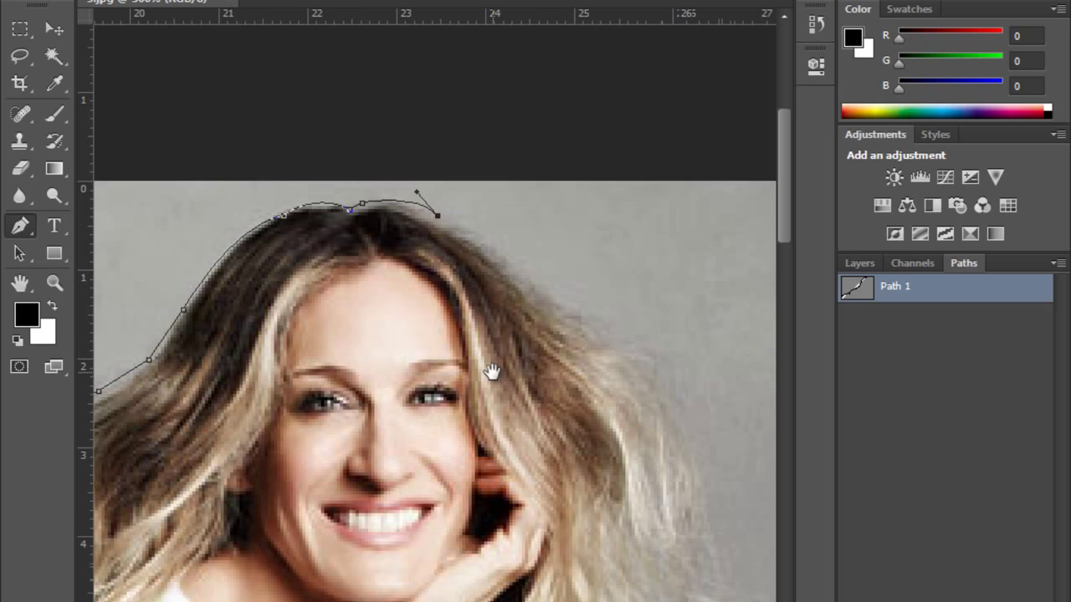
Step: Add curved anchors down the upper right hair edge, cutting their outgoing handles
left_click(559, 347, "alt")
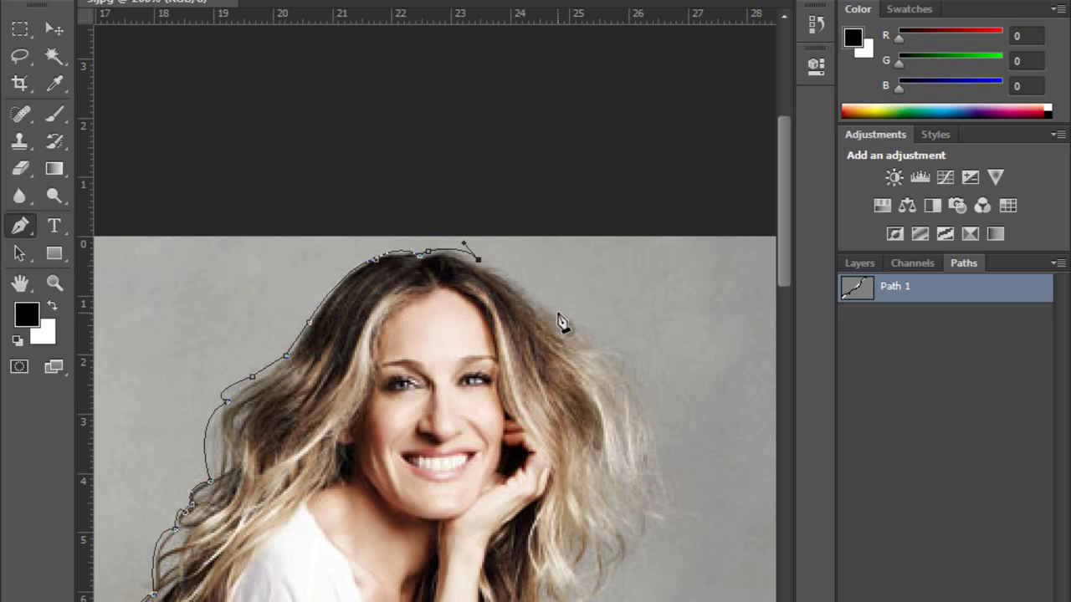
left_click_drag(560, 319, 599, 365)
left_click(560, 319, "alt")
left_click_drag(654, 441, 668, 559)
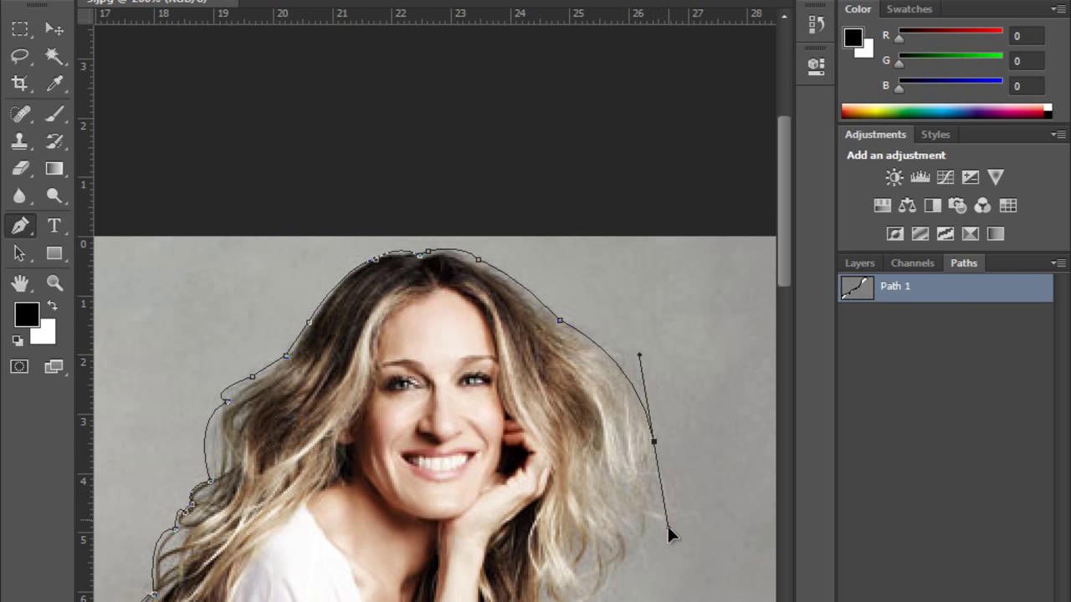
left_click(653, 441, "alt")
scroll(619, 418, "down", 5)
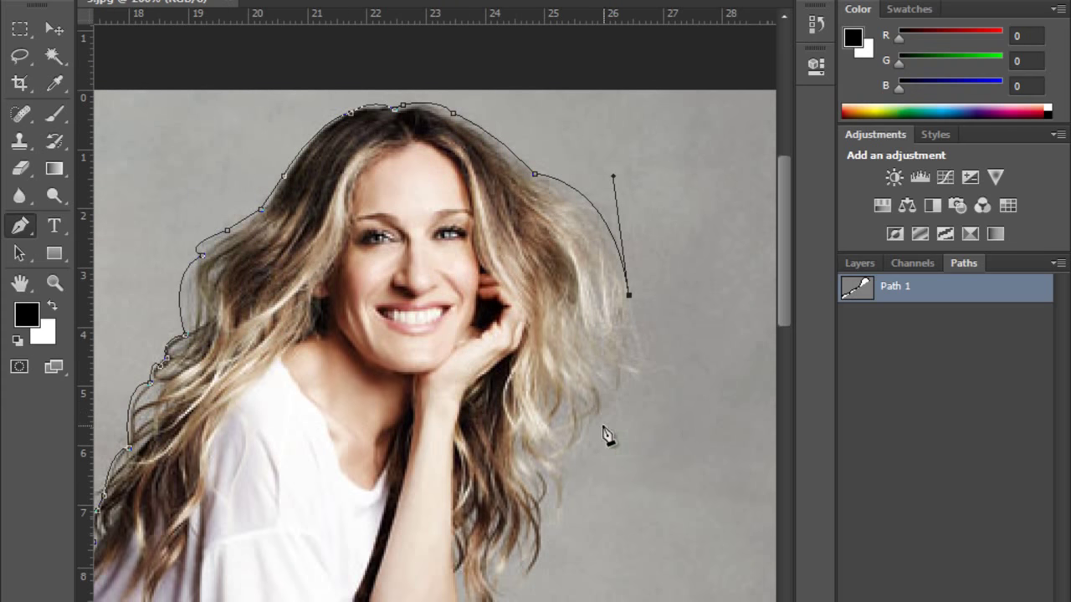
Step: Continue curved anchors down the hair ends to where they meet the pink ruffles
left_click_drag(600, 427, 478, 501)
key("ctrl+z")
mouse_move(625, 373)
left_mouse_down()
mouse_move(552, 326)
mouse_move(540, 357)
left_mouse_up()
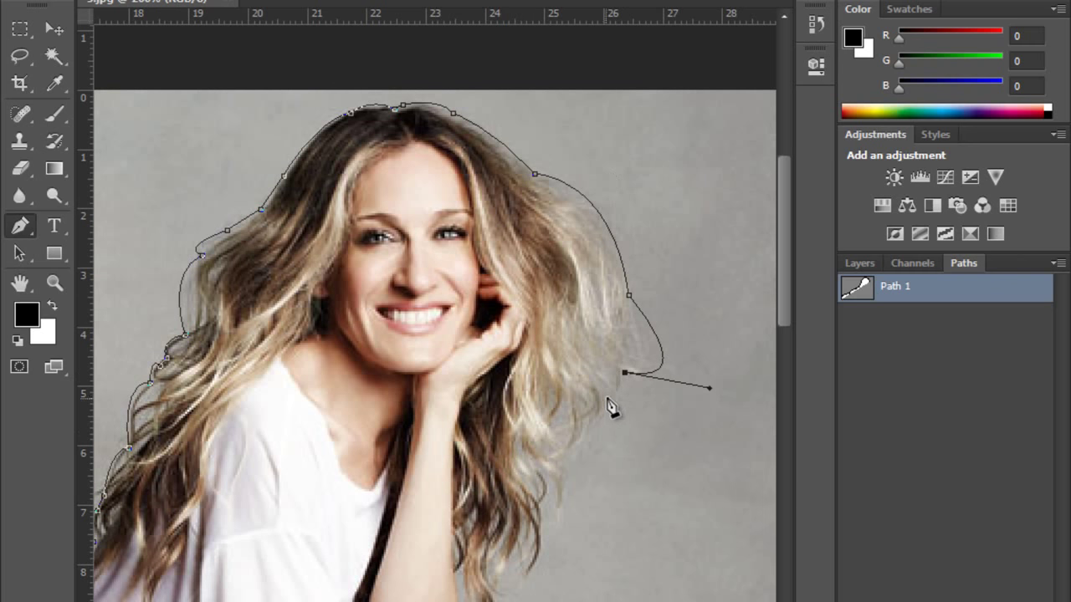
mouse_move(609, 398)
left_mouse_down()
mouse_move(587, 374)
mouse_move(589, 386)
left_mouse_up()
mouse_move(586, 439)
left_mouse_down()
mouse_move(556, 512)
mouse_move(559, 527)
left_mouse_up()
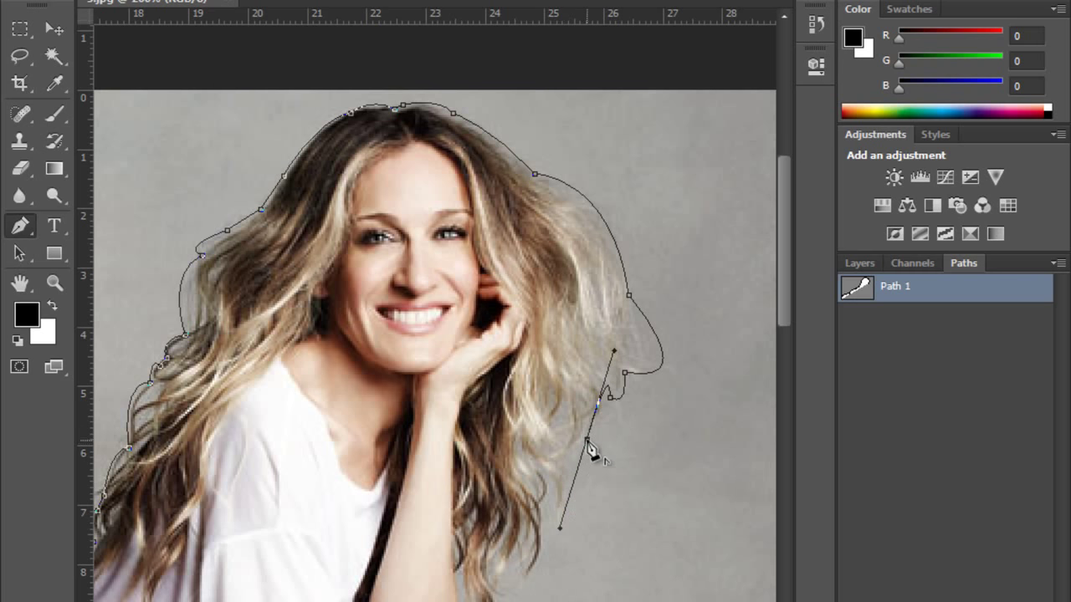
mouse_move(565, 474)
left_mouse_down()
mouse_move(567, 519)
mouse_move(574, 385)
mouse_move(540, 351)
mouse_move(569, 373)
mouse_move(553, 445)
mouse_move(559, 403)
left_mouse_up()
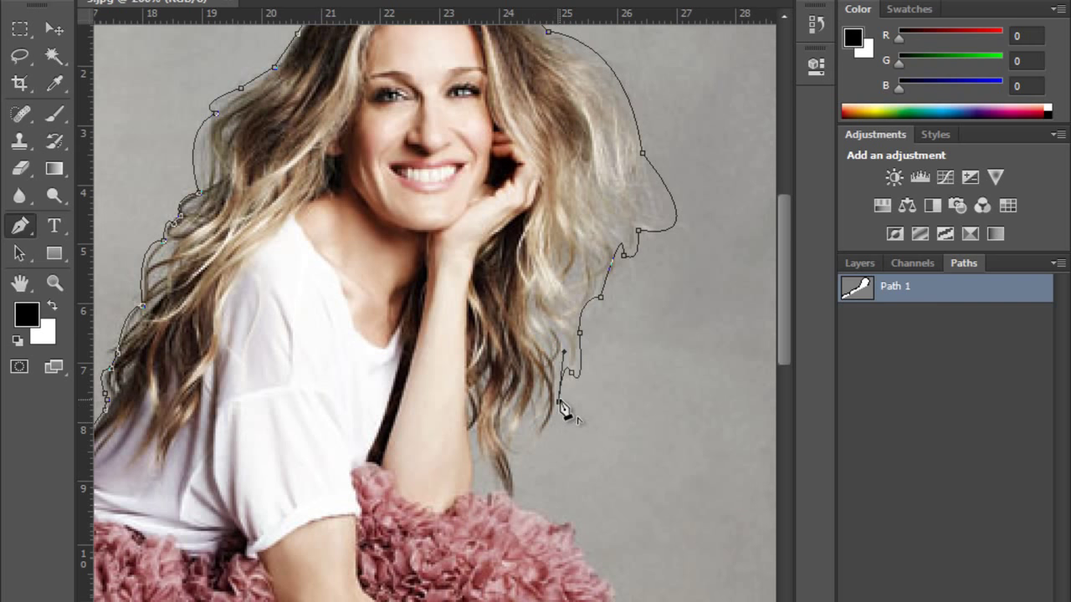
mouse_move(530, 448)
left_mouse_down()
mouse_move(546, 453)
mouse_move(521, 488)
left_mouse_up()
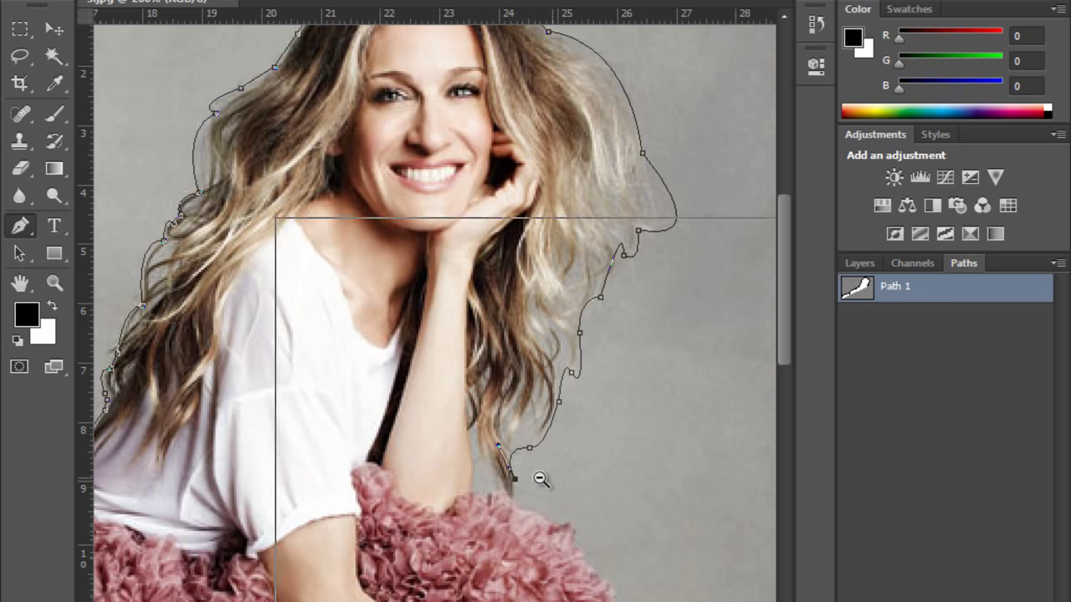
Step: Add a sharp-turning curved point where her hair meets the dress
key("ctrl+minus")
left_click_drag(567, 503, 567, 338)
left_click(628, 358, "ctrl")
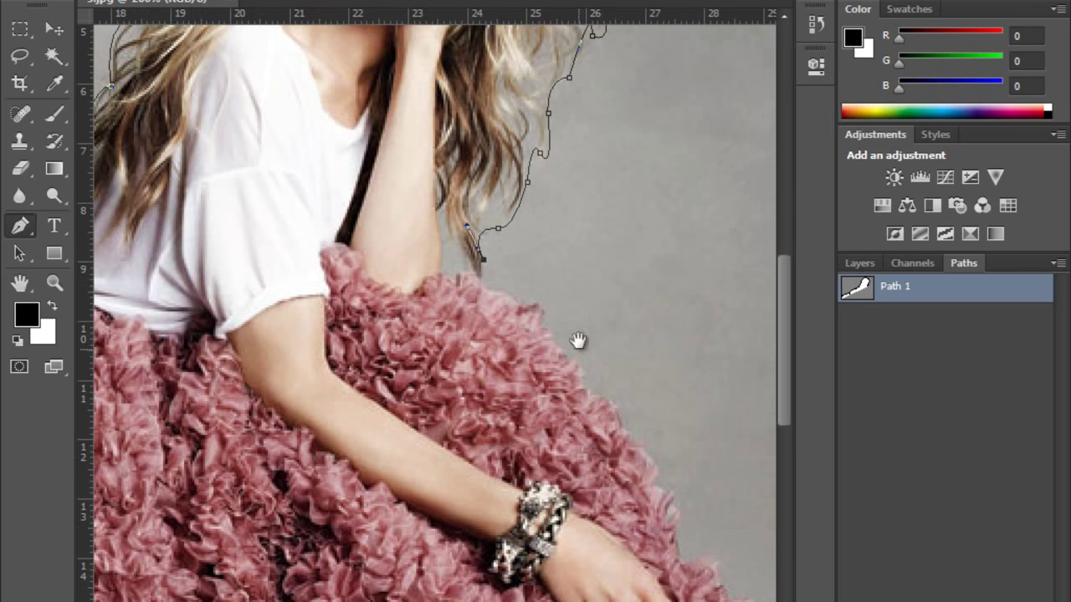
left_click(574, 306, "ctrl")
mouse_move(515, 297)
left_mouse_down()
mouse_move(515, 319)
mouse_move(518, 310)
left_mouse_up()
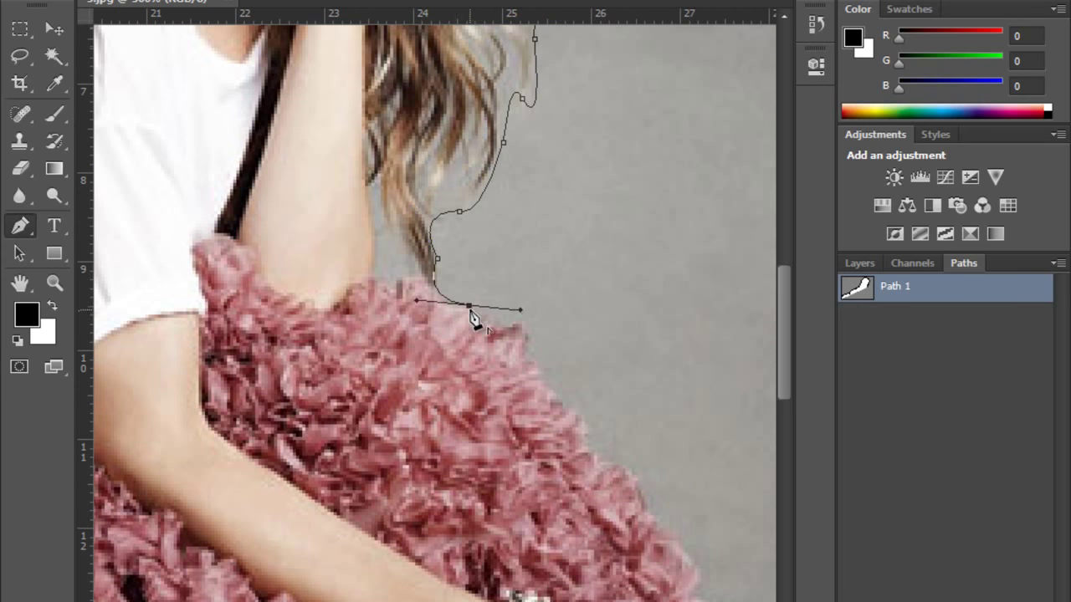
left_click_drag(518, 322, 553, 297)
left_click(518, 321, "alt")
Step: Curve the path down the dress's right edge past her hand toward the right border
left_click_drag(604, 447, 686, 519)
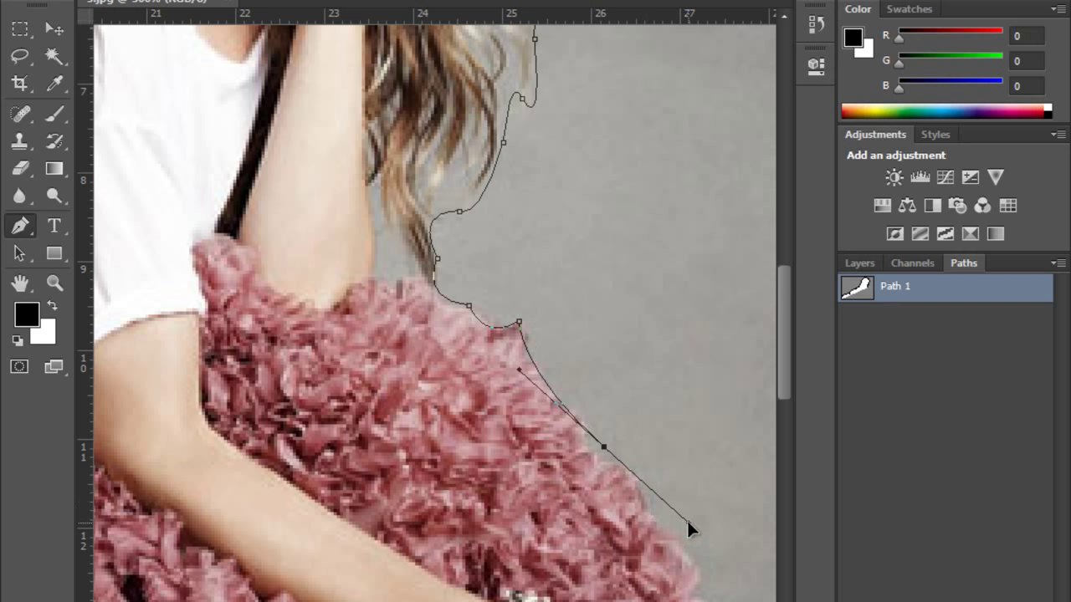
left_click(604, 447, "alt")
left_click(664, 509, "ctrl+alt")
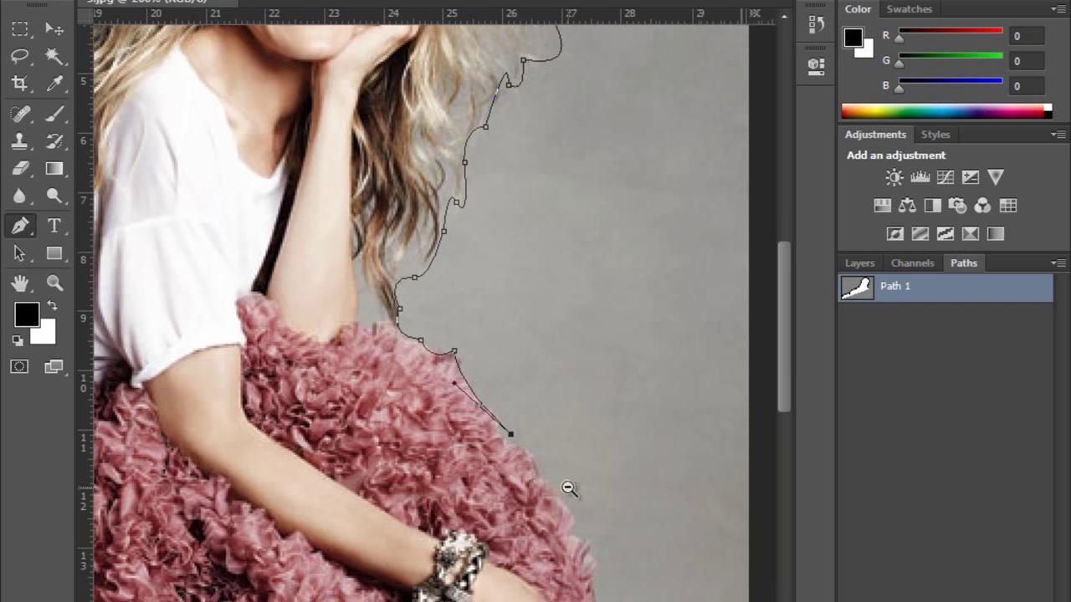
left_click(571, 491, "ctrl+alt")
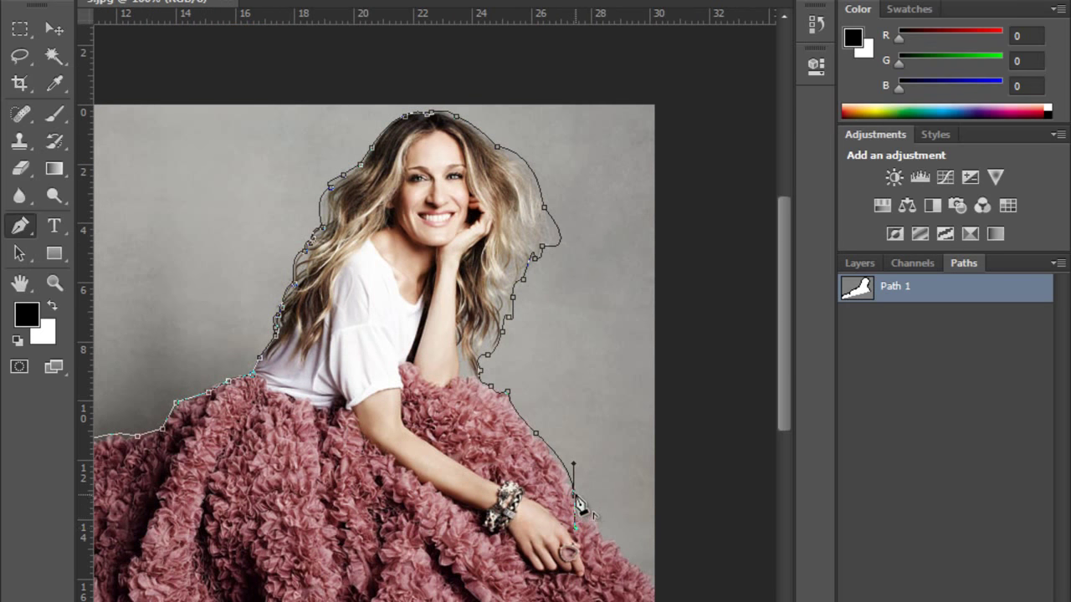
left_click_drag(600, 528, 629, 529)
left_click_drag(614, 580, 597, 535)
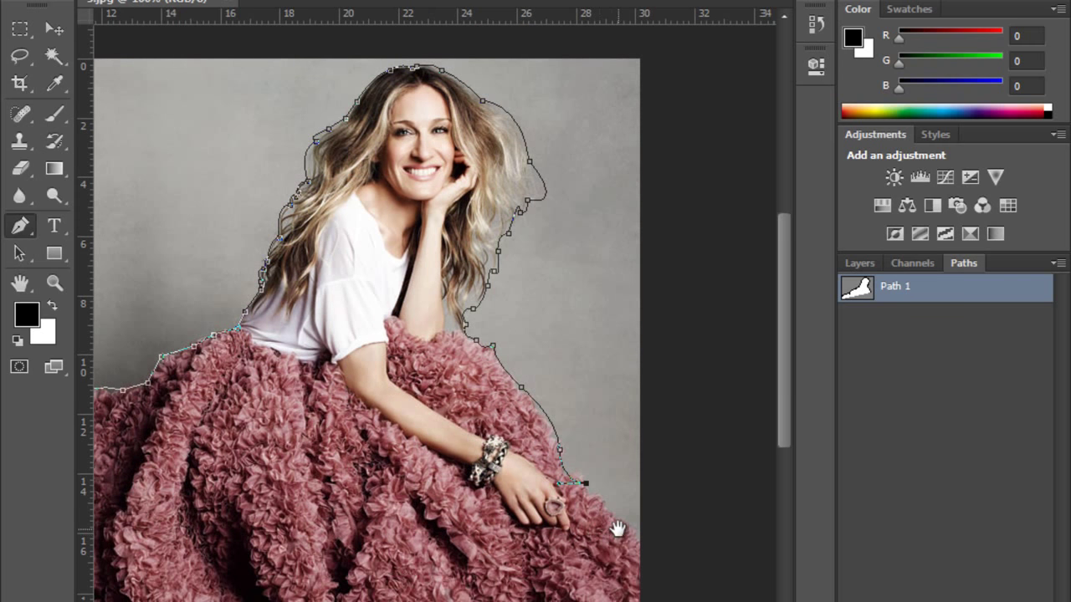
left_click(617, 530, "alt")
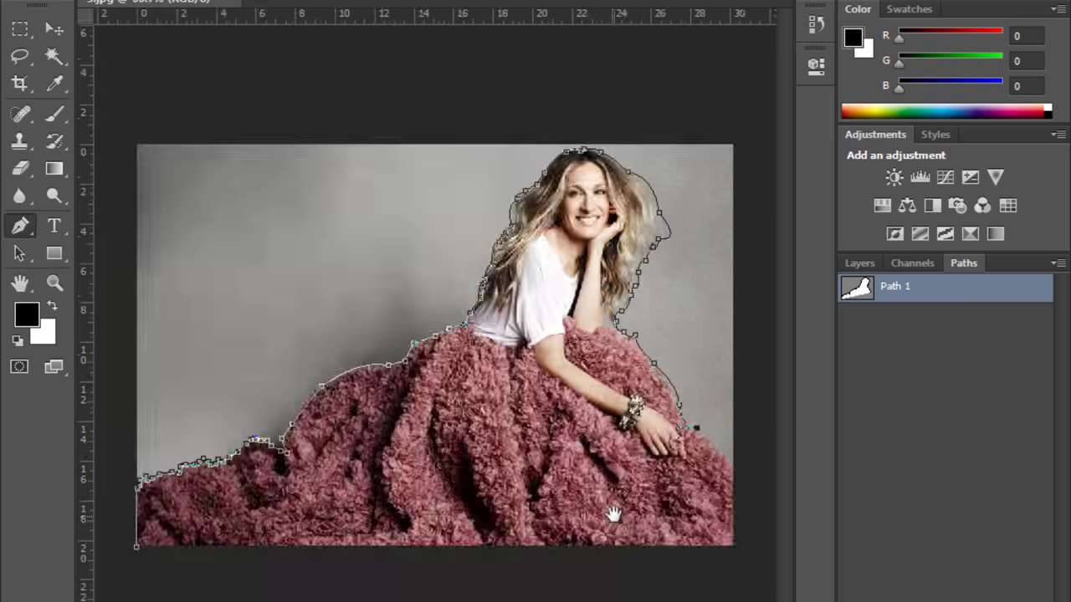
Step: Close Path 1 through the right edge and bottom-right corner, then load it as a selection
left_click(735, 474)
left_click(734, 547)
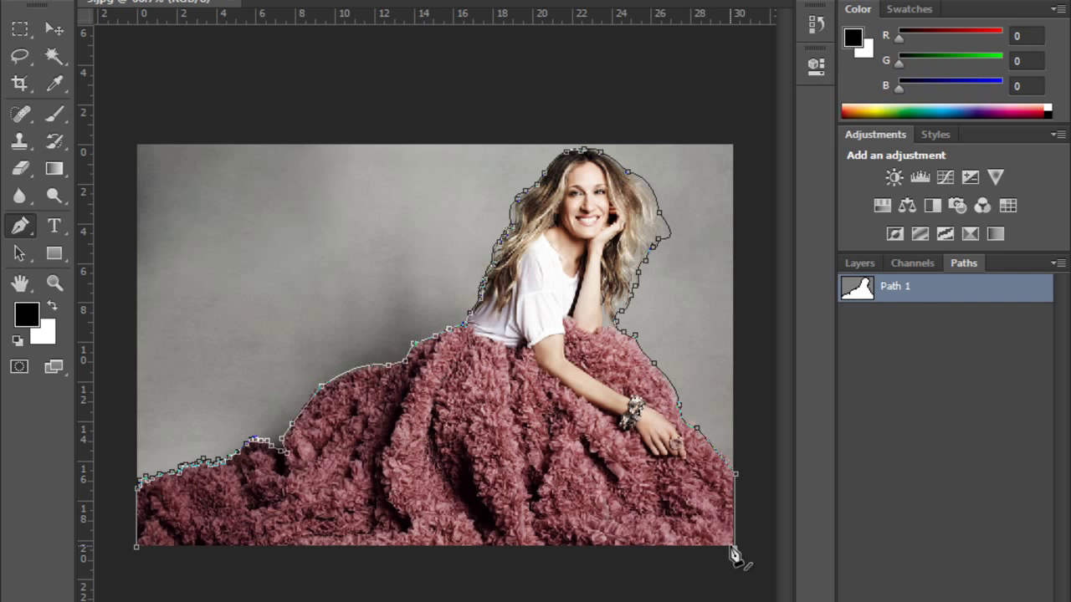
left_click(137, 549)
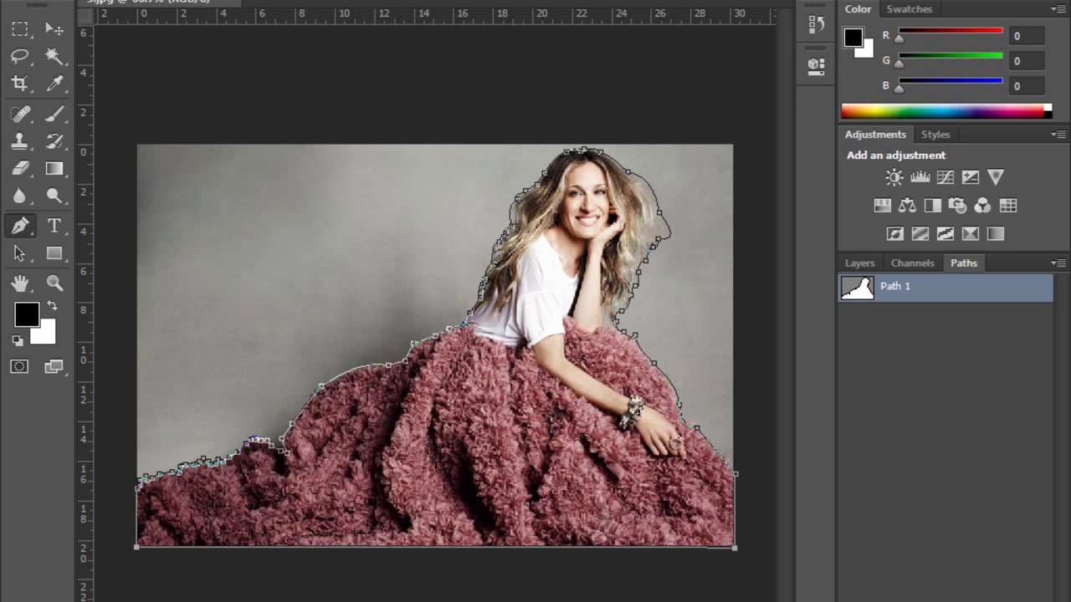
key("ctrl+Return")
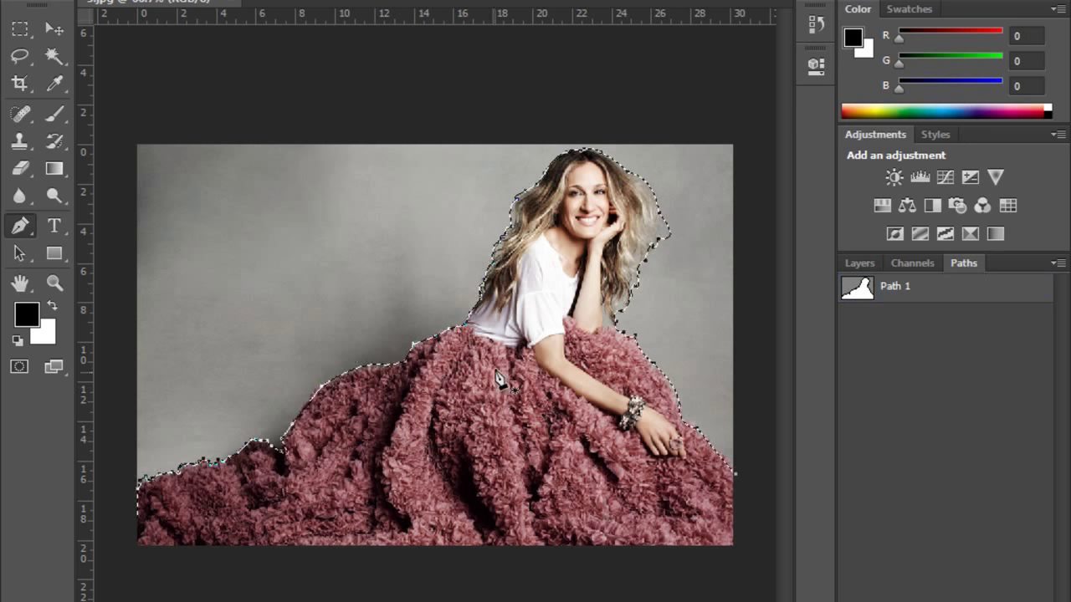
Step: Smooth the figure selection with Select > Modify > Smooth at a 10-pixel sample radius
left_click(280, 0)
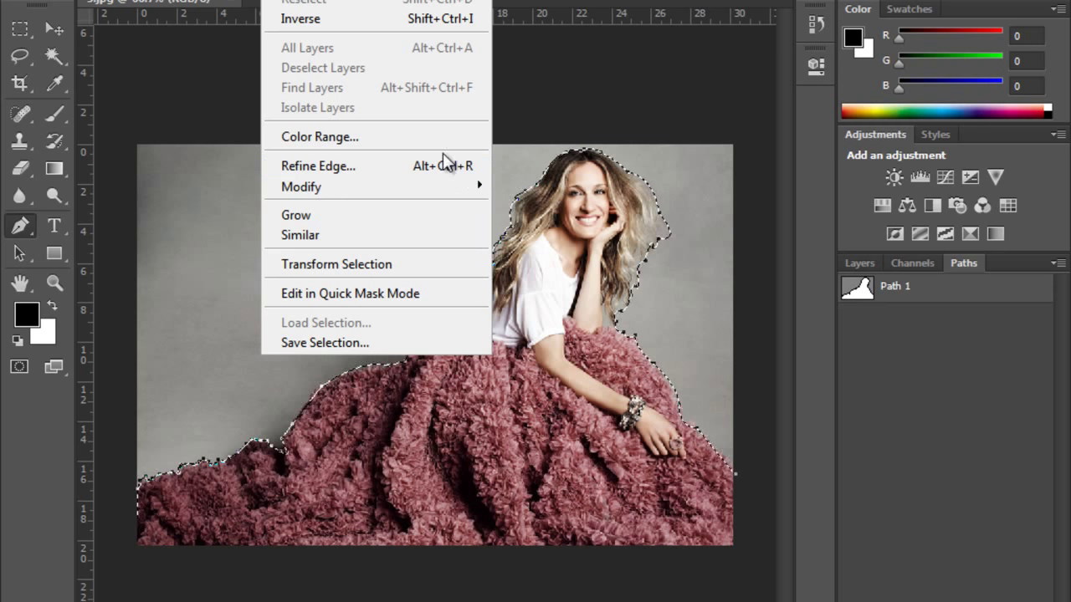
mouse_move(301, 186)
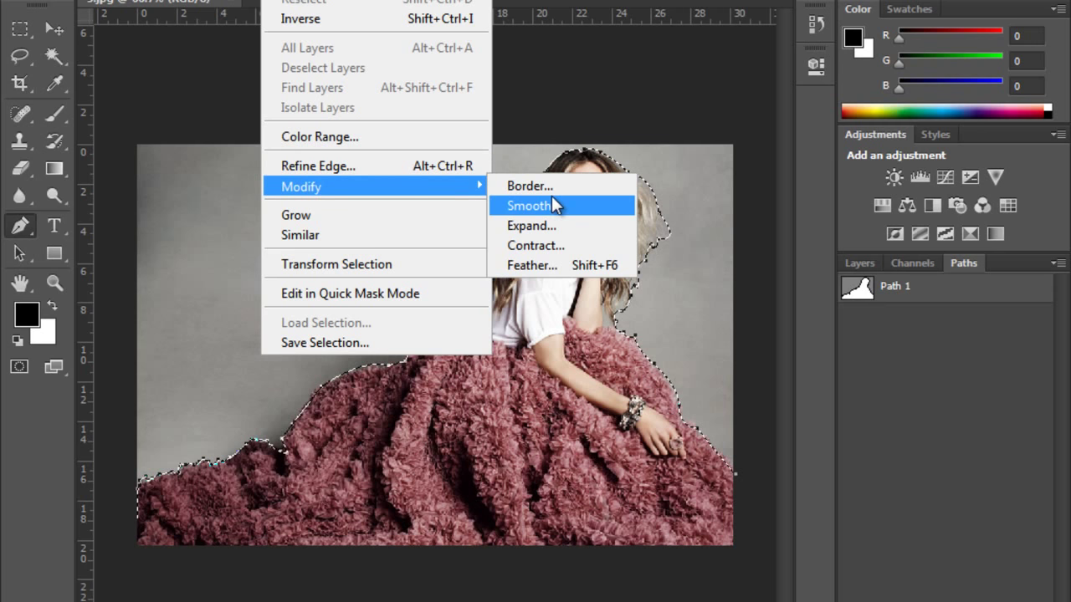
left_click(551, 204)
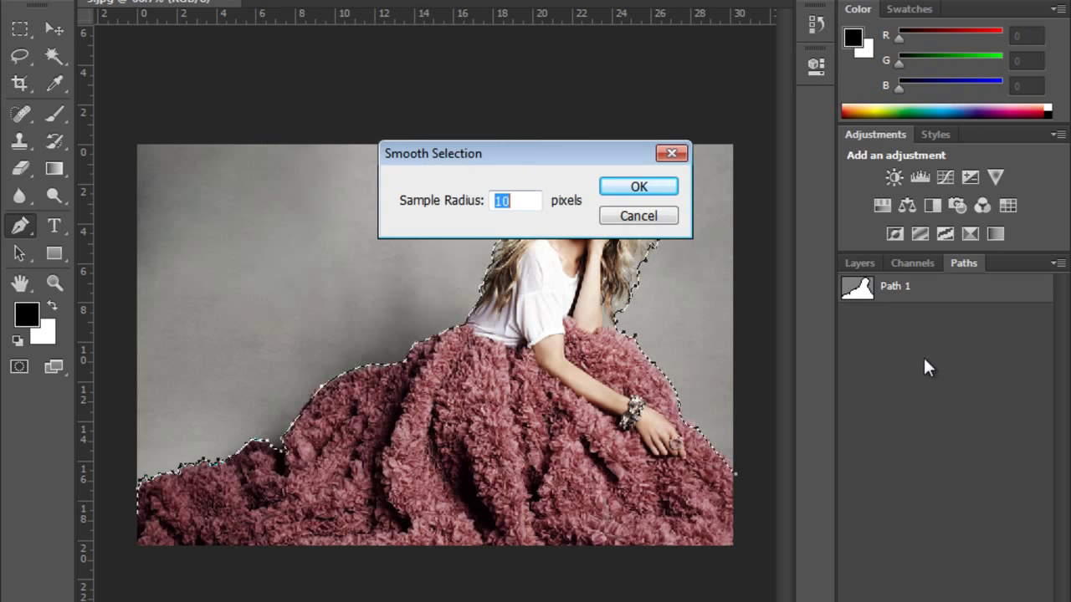
left_click(638, 188)
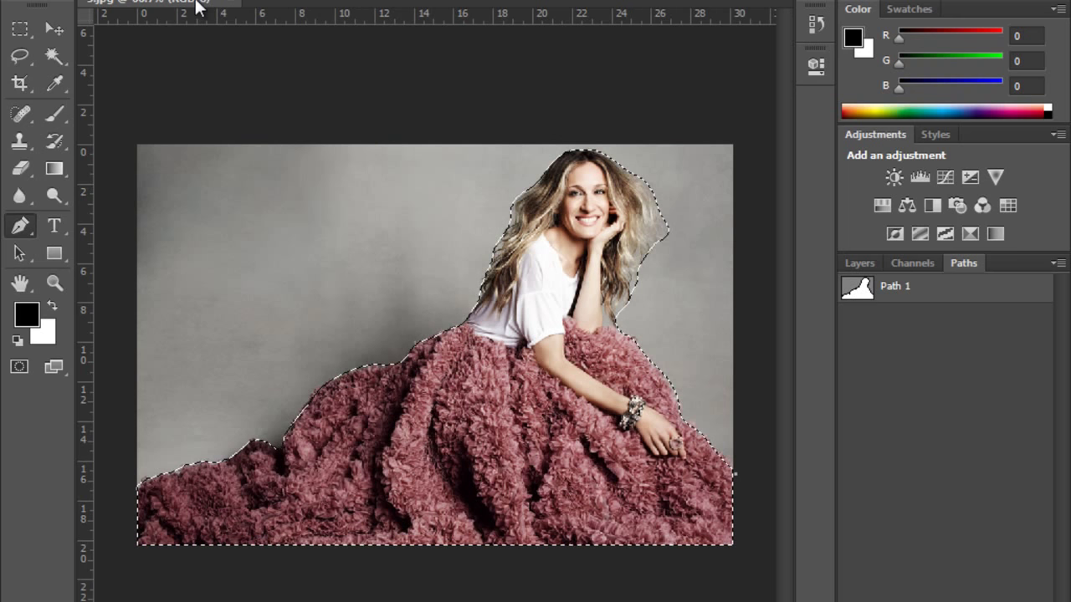
Step: Copy the cut-out woman and paste her as Layer 1 into a new clipboard-sized 300 ppi document
left_click(134, 1)
left_click(179, 64)
left_click(50, 2)
key("n")
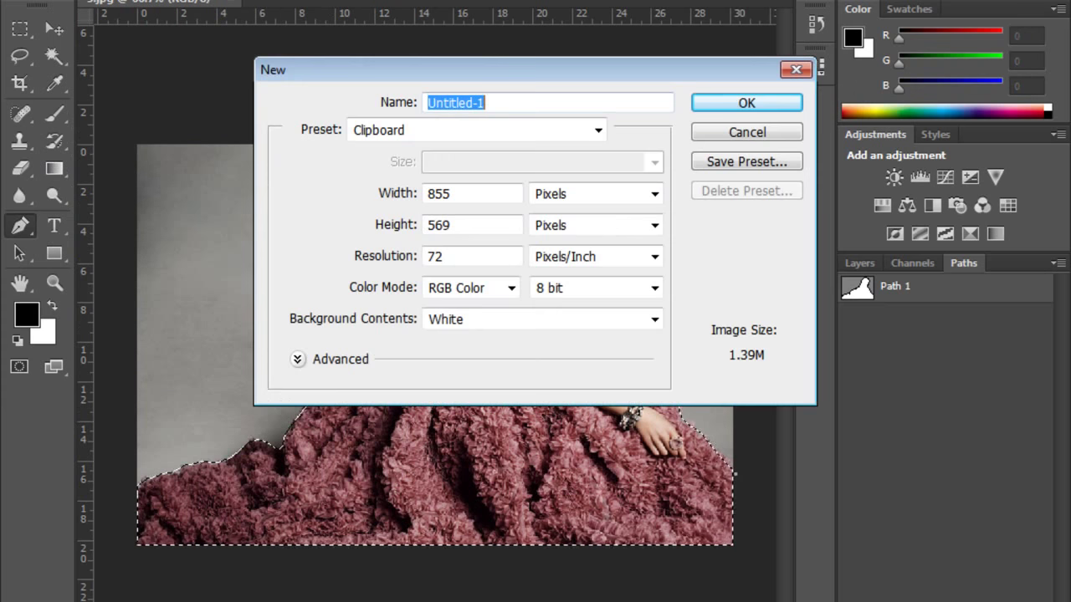
double_click(476, 263)
type("300")
key("Return")
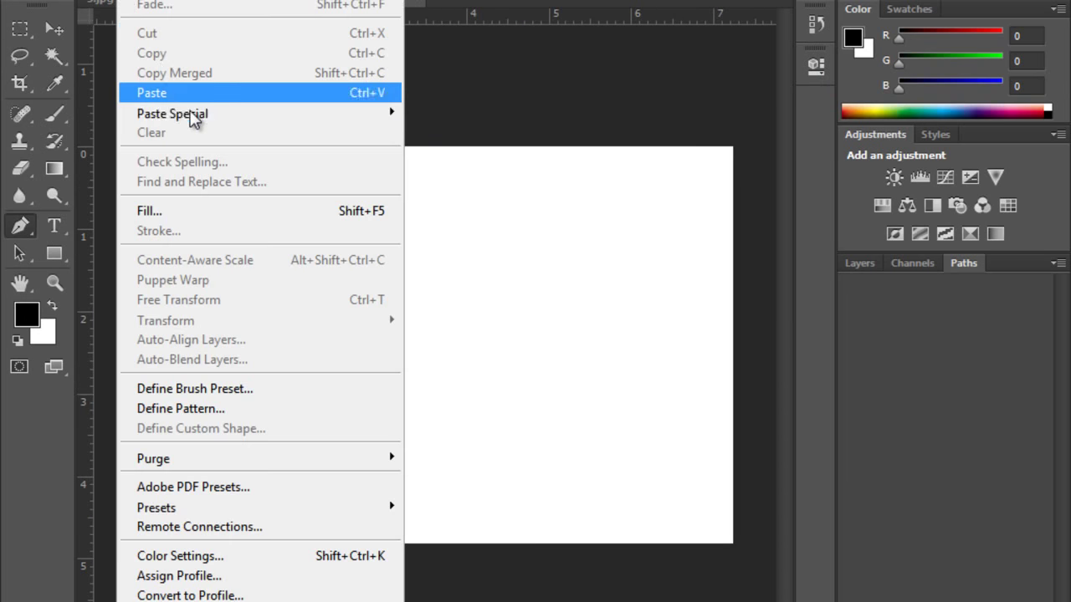
left_click(190, 92)
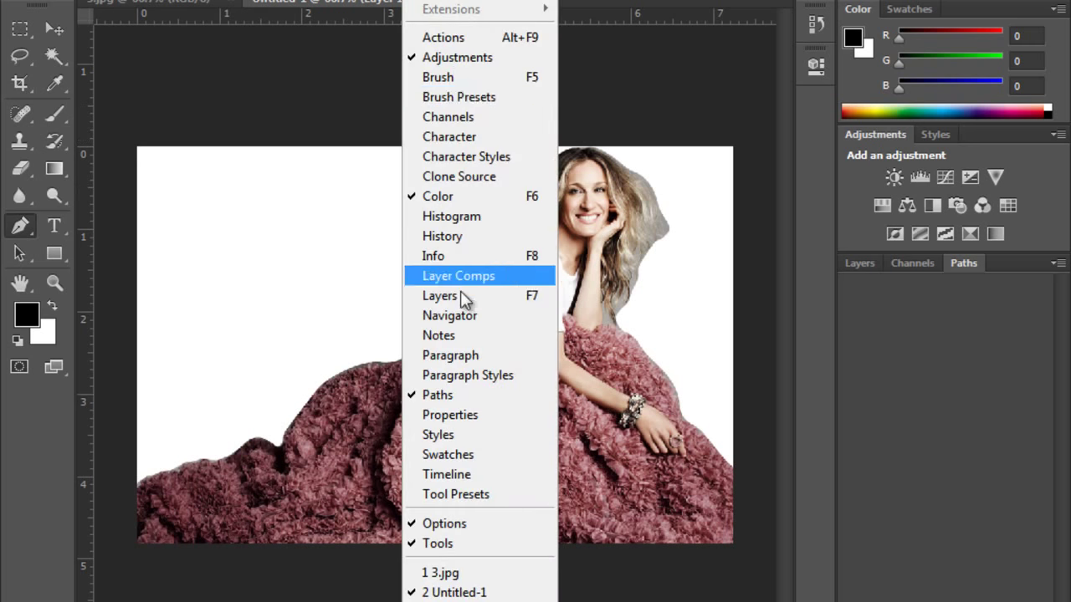
left_click(458, 299)
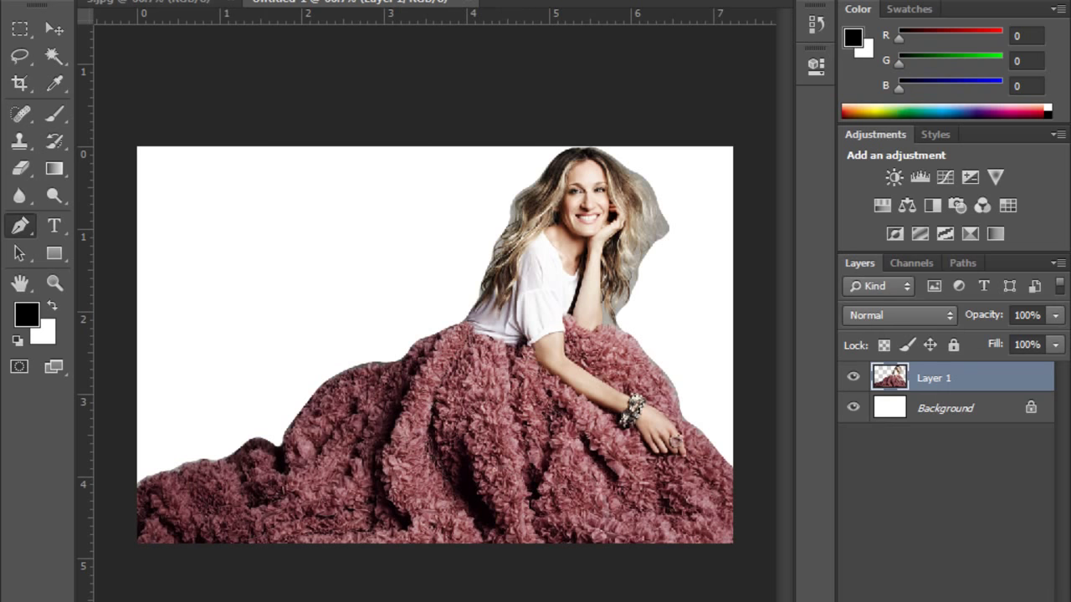
Step: Add a new empty layer and set the background colour to fully saturated yellow
key("ctrl+shift+alt+n")
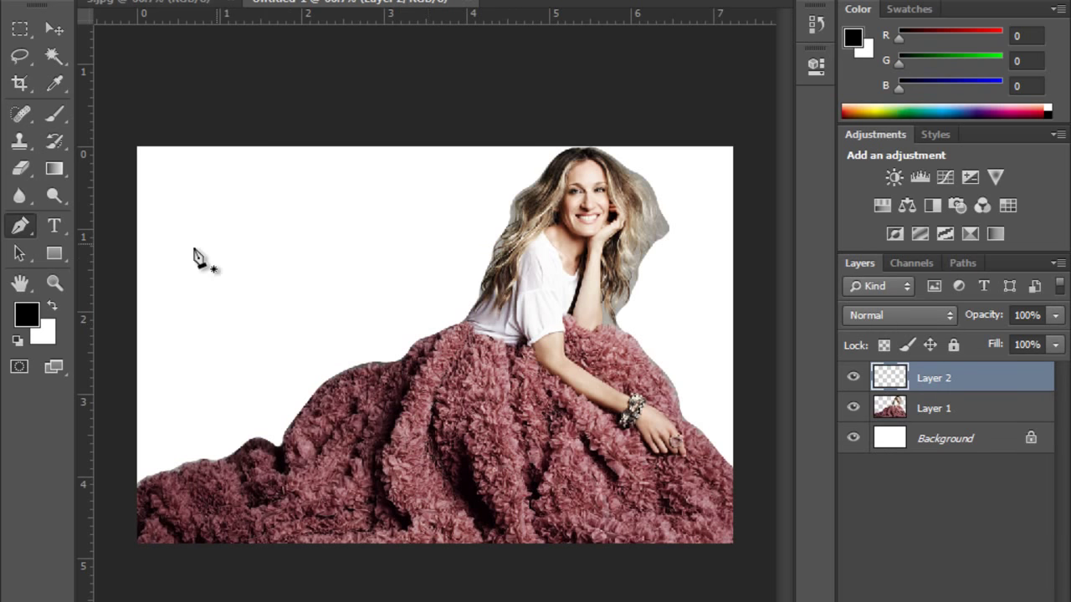
left_click(43, 337)
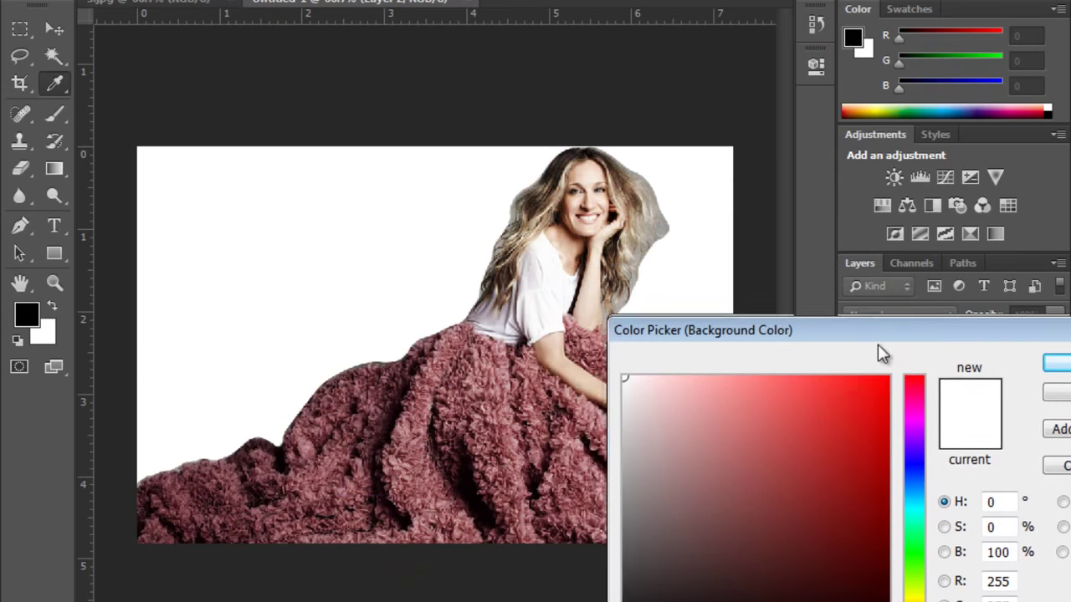
mouse_move(540, 69)
left_mouse_down()
mouse_move(626, 296)
mouse_move(747, 354)
mouse_move(722, 319)
left_mouse_up()
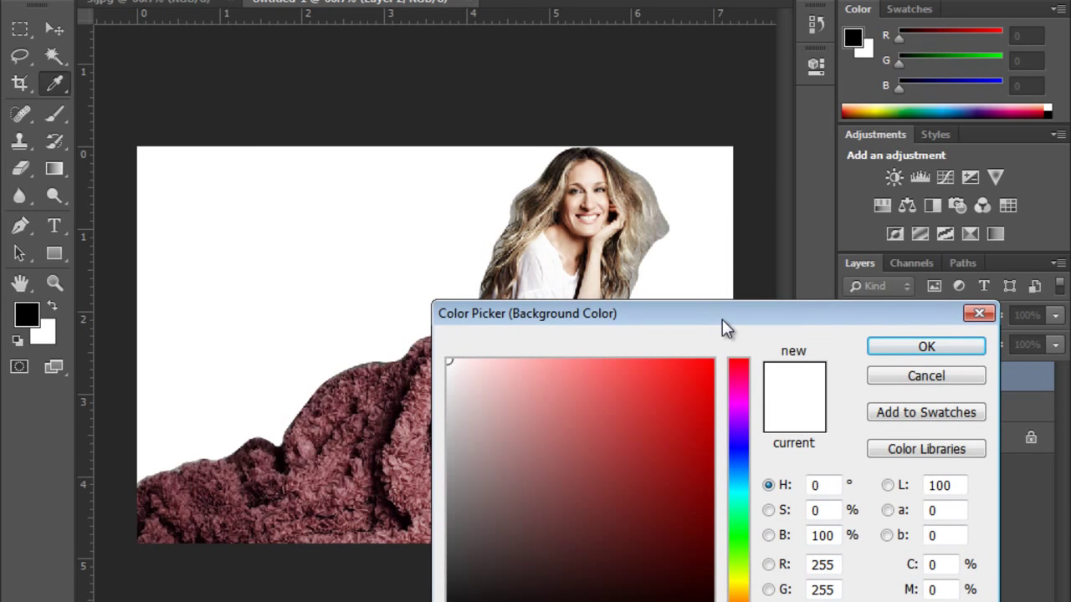
left_click(733, 543)
left_click(739, 589)
left_click(739, 518)
left_click(736, 589)
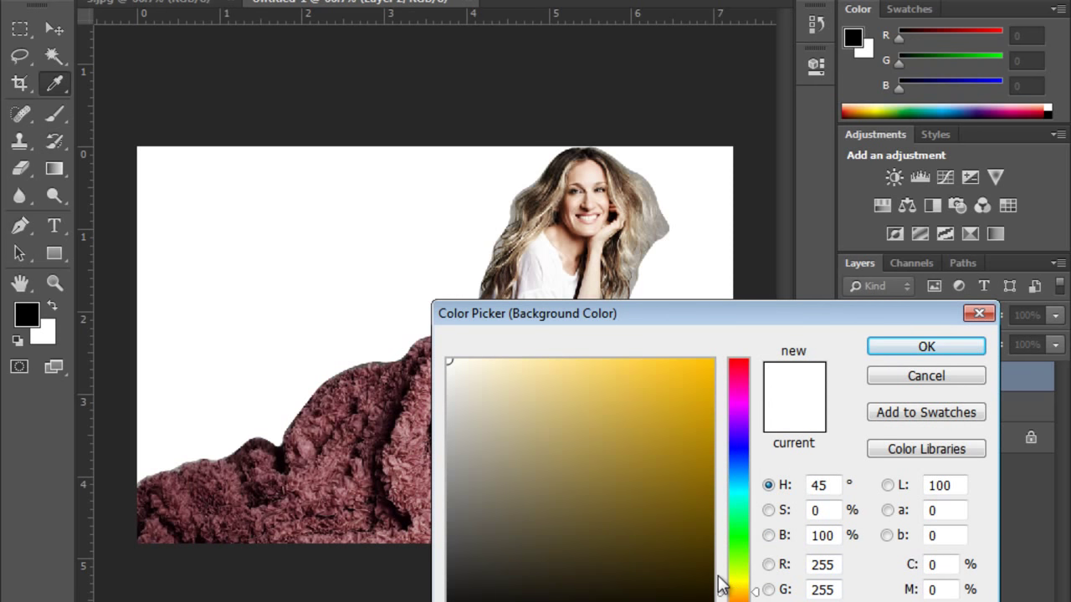
left_click(706, 352)
left_click(903, 347)
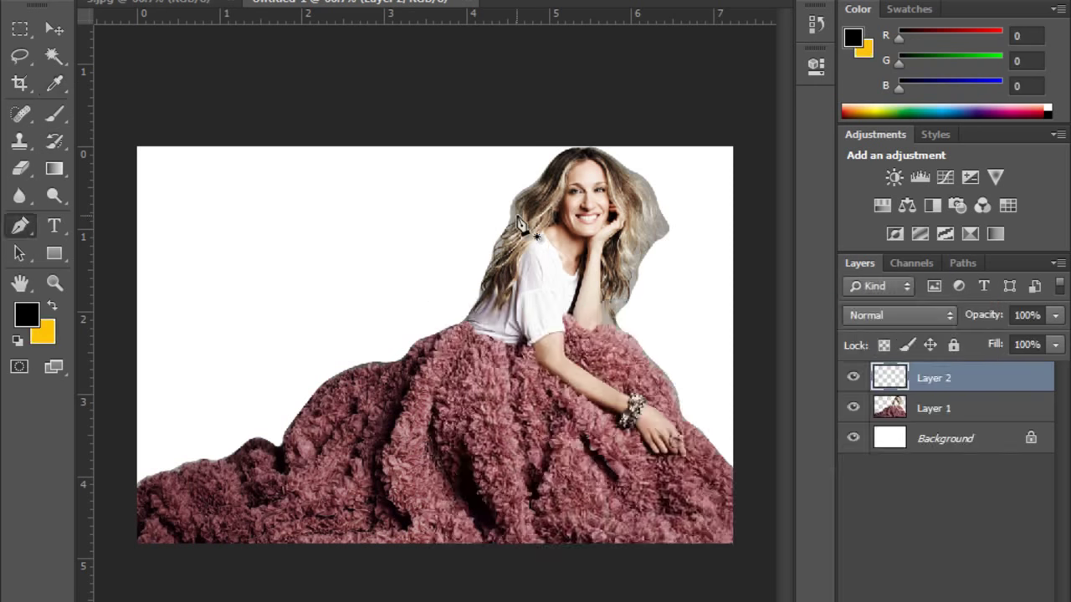
Step: Fill Layer 2 with the yellow as a trial, then delete Layer 2
left_click(134, 0)
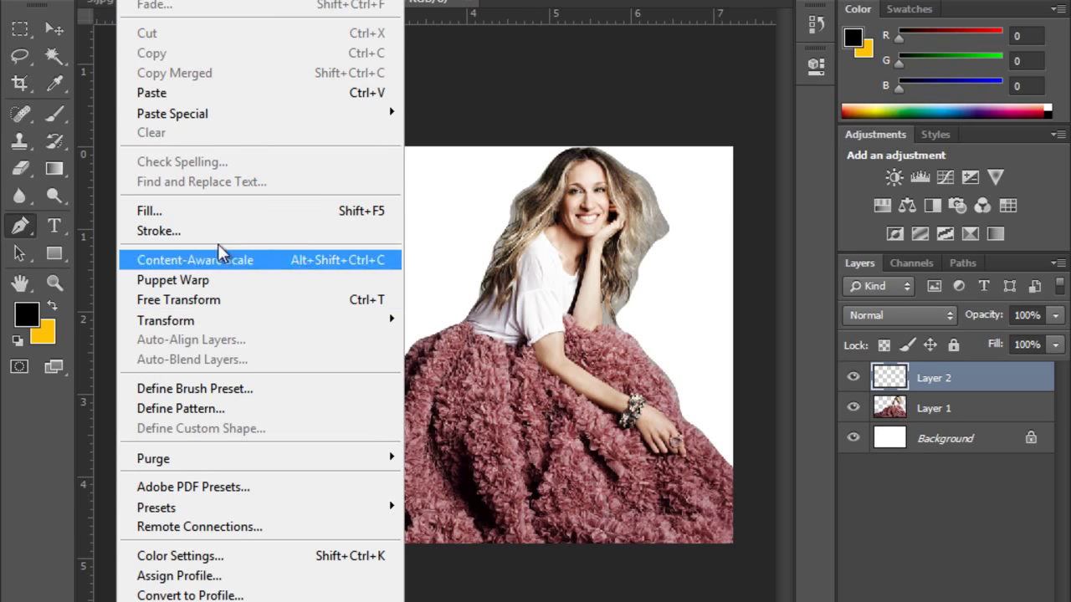
left_click(226, 211)
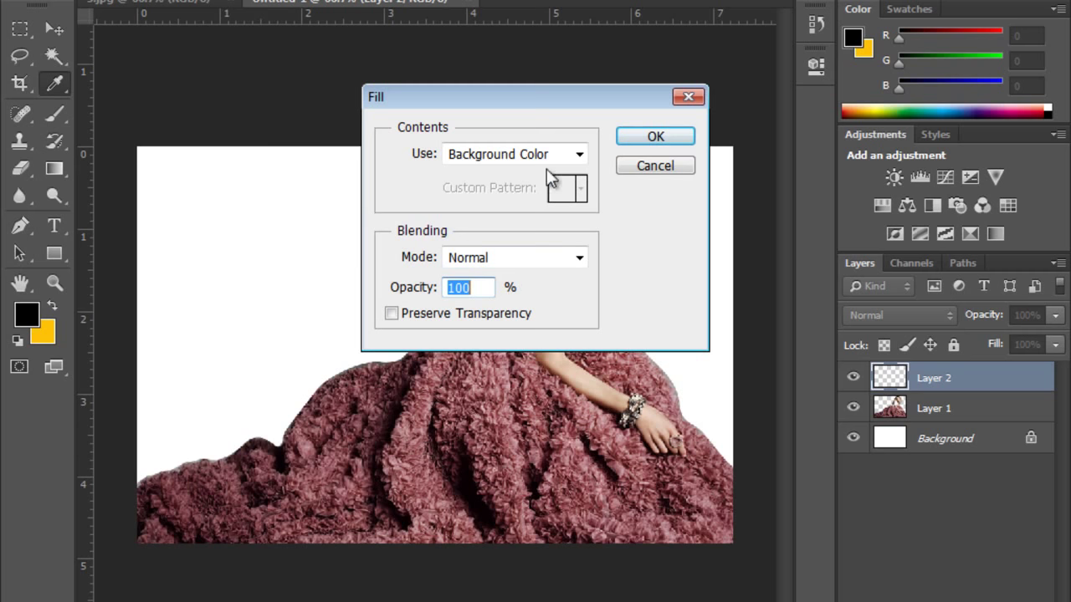
left_click(633, 138)
key("p")
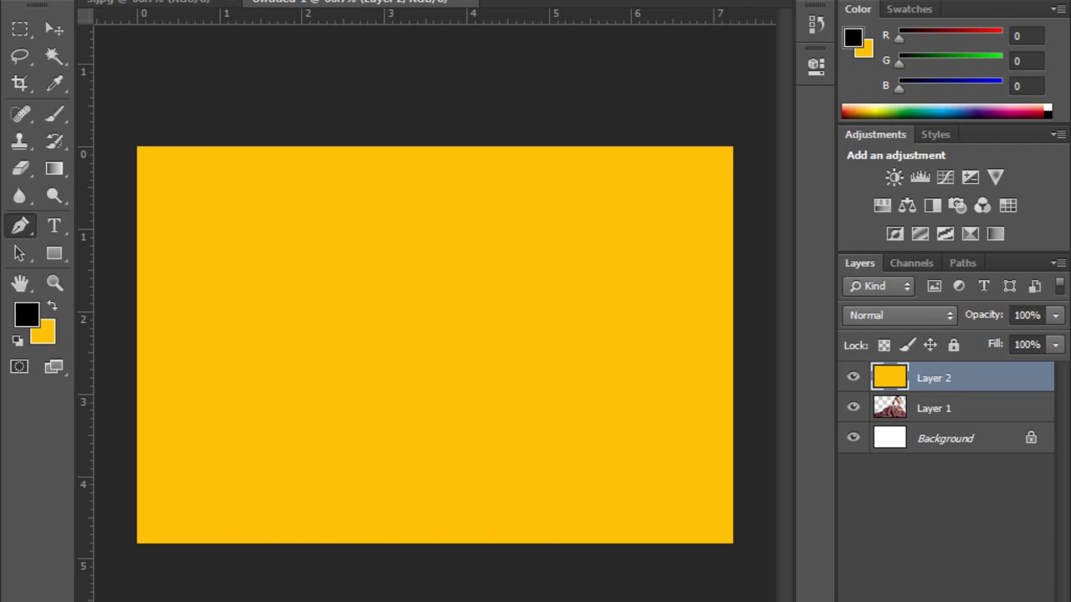
key("Delete")
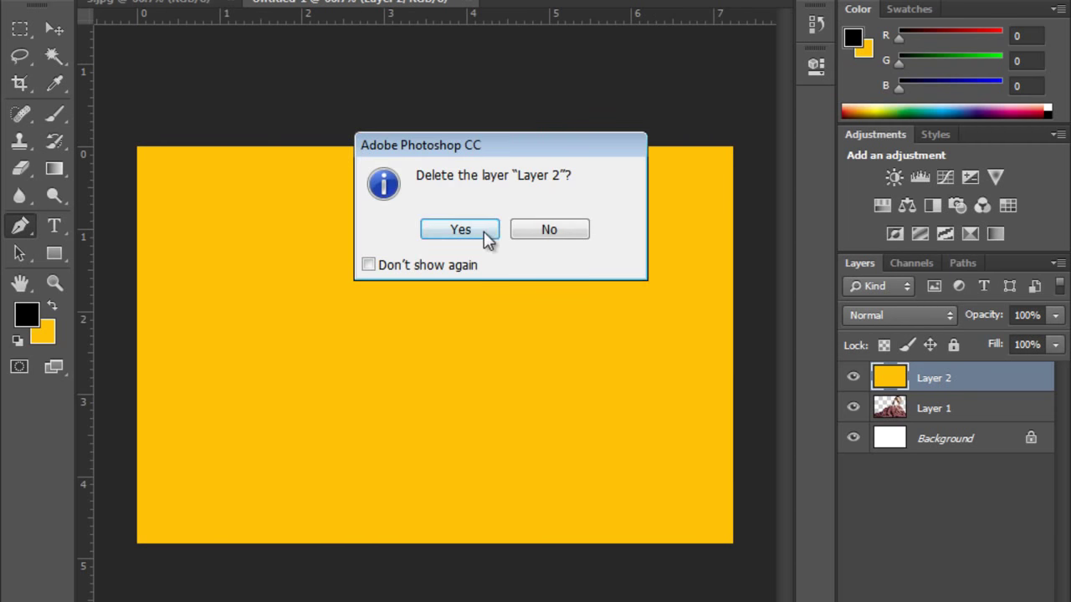
left_click(465, 232)
Step: Select the Background layer and fill it with custom bright yellow (ffc602) via Edit > Fill
left_click(904, 403)
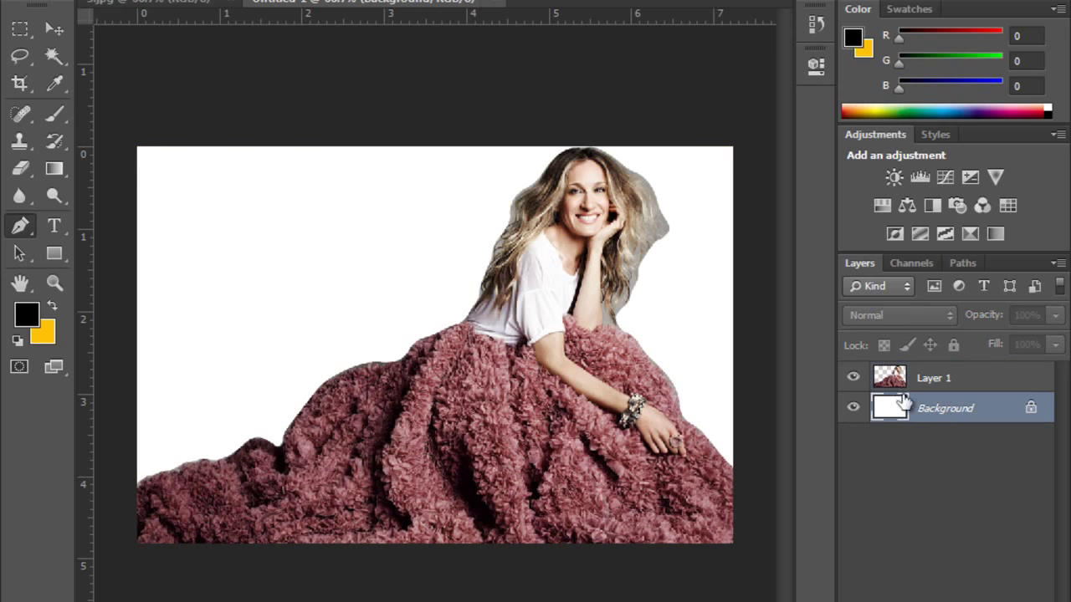
left_click(133, 1)
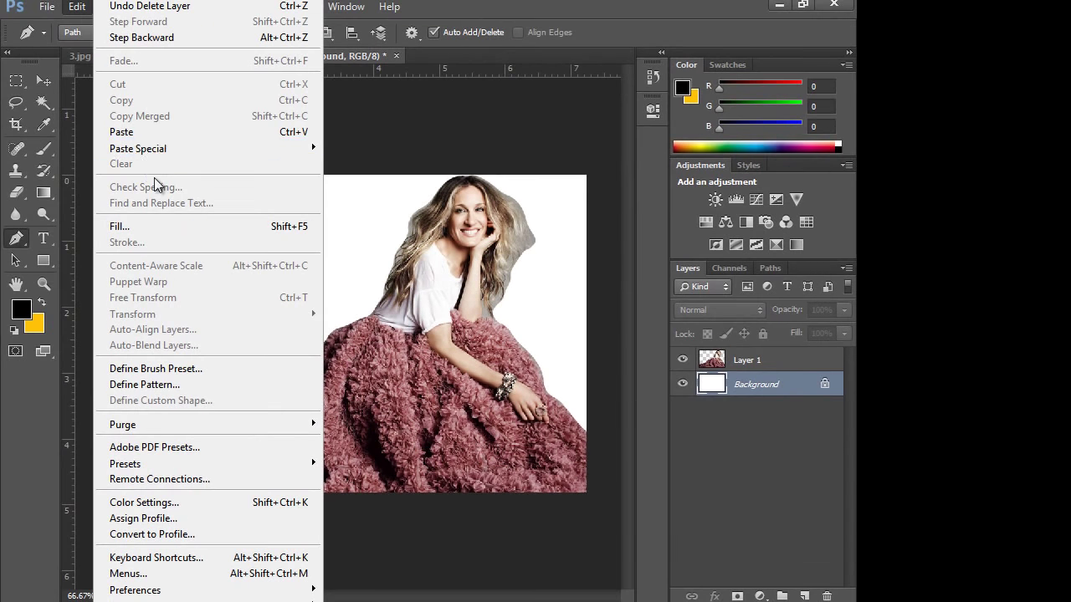
left_click(158, 226)
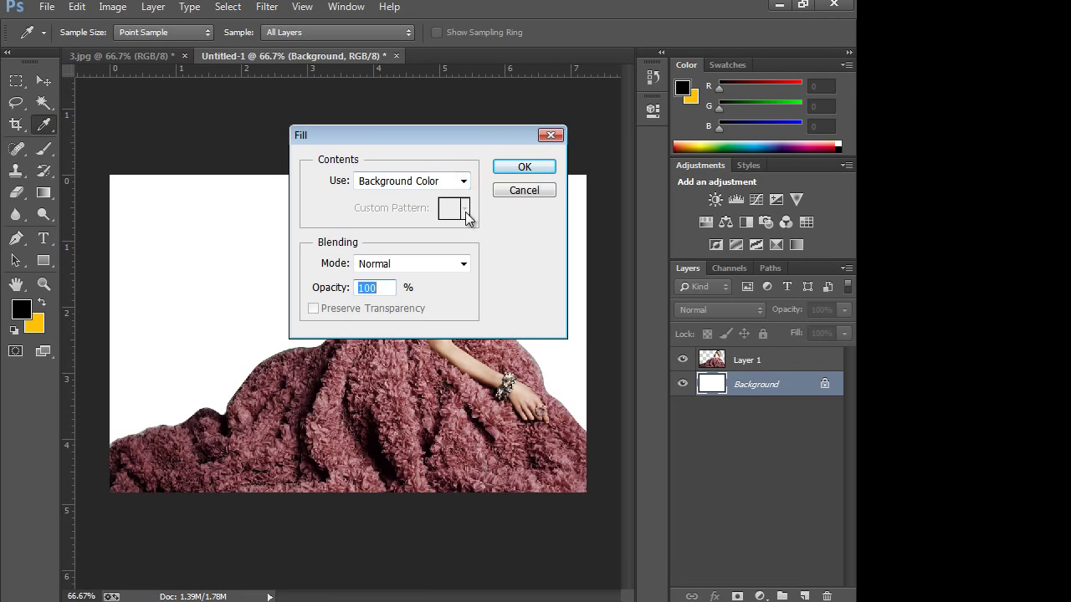
left_click(459, 182)
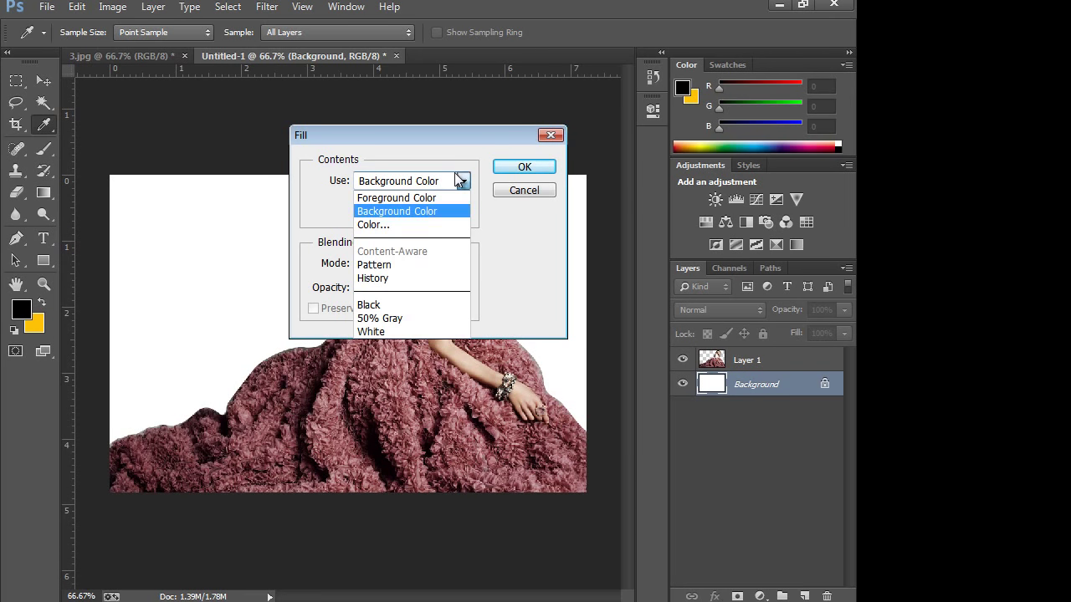
left_click(431, 223)
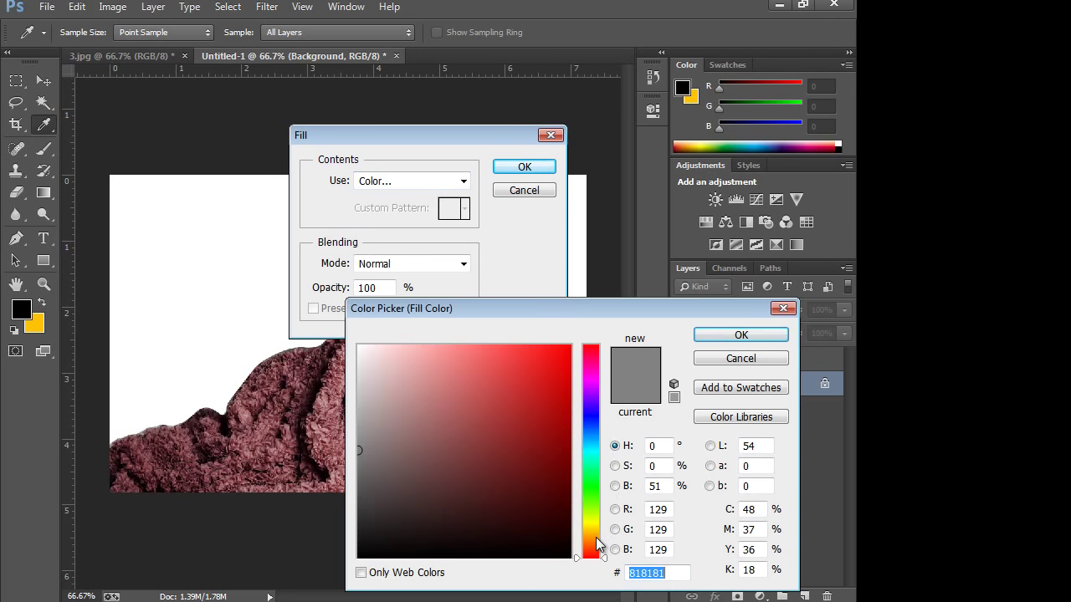
left_click(595, 531)
left_click_drag(585, 401, 568, 341)
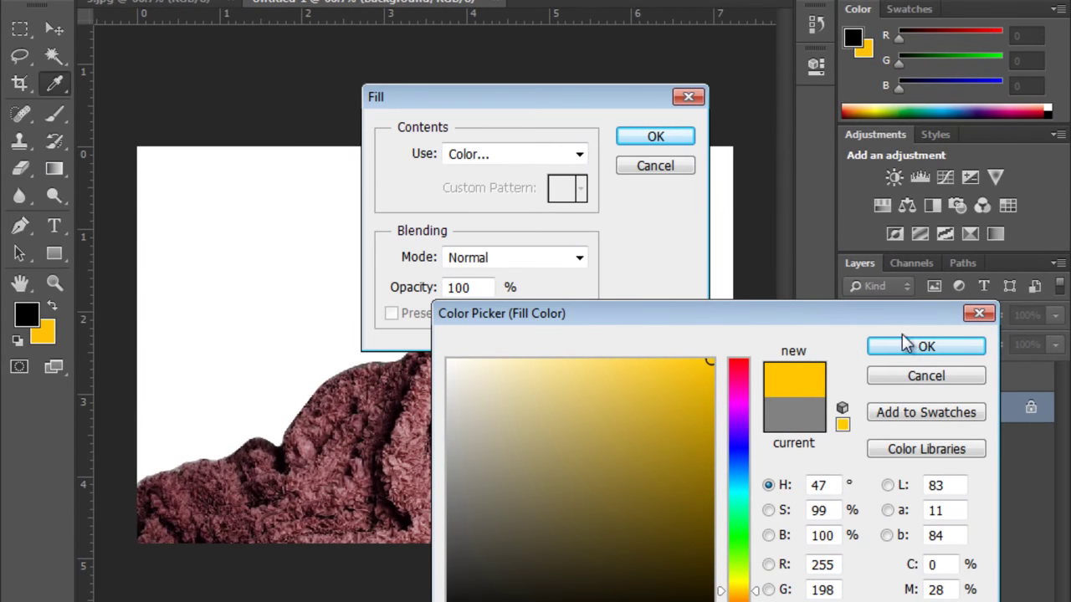
left_click(905, 346)
left_click(657, 136)
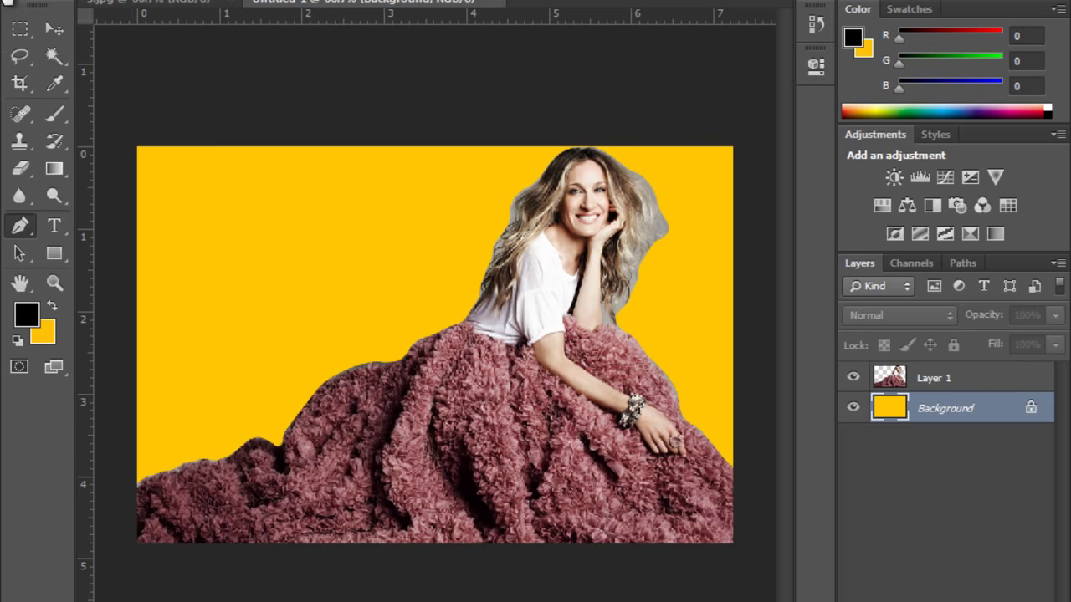
Step: Set the background colour to a darker yellow-green (hue 61) and refill the Background layer with it
left_click(44, 331)
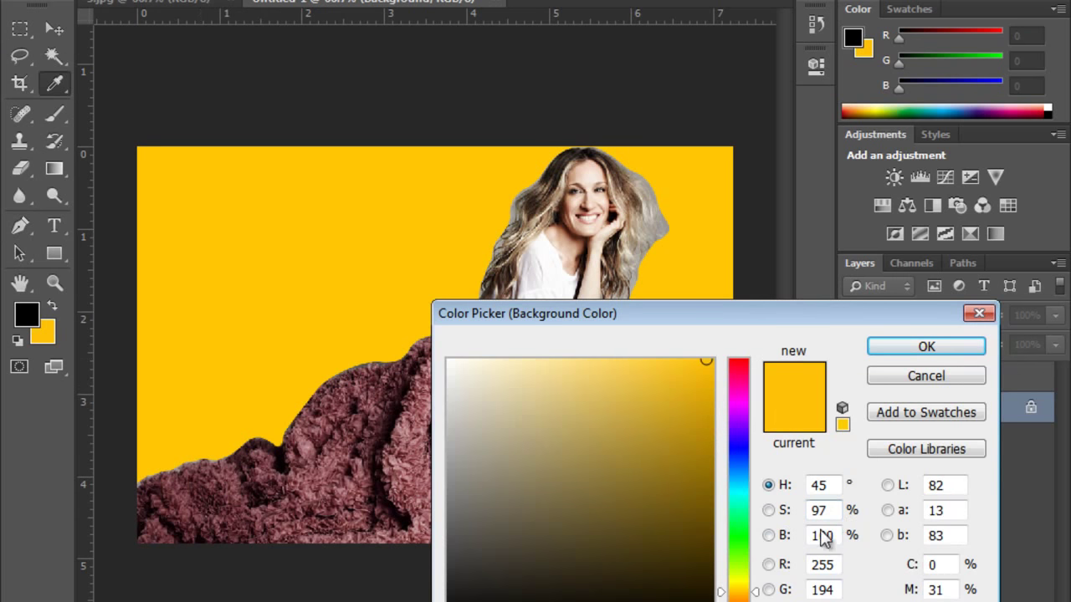
left_click(736, 582)
left_click_drag(710, 426, 706, 402)
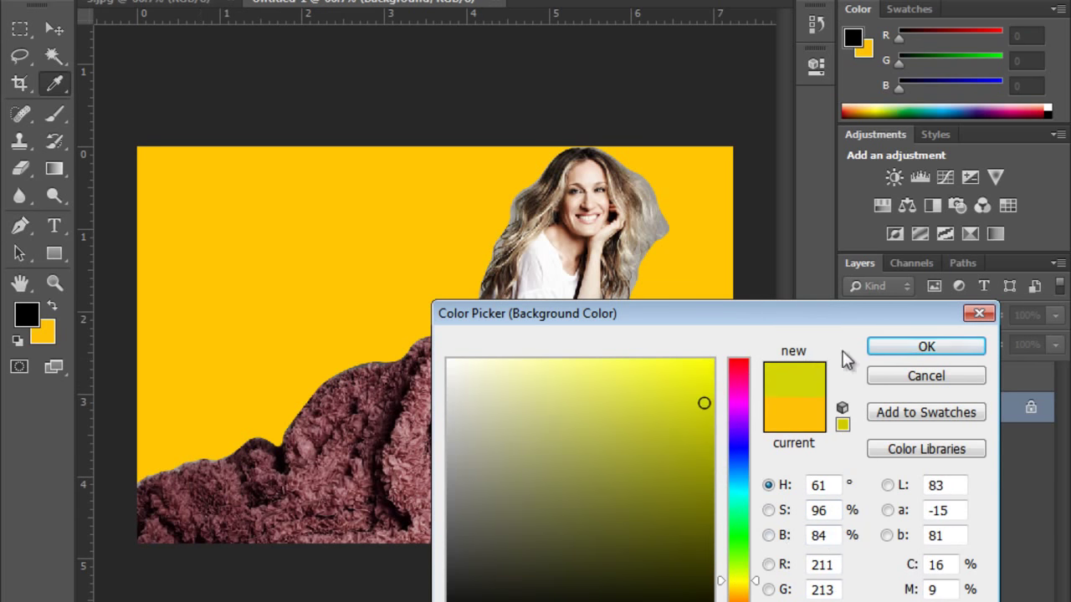
left_click(926, 347)
key("alt+BackSpace")
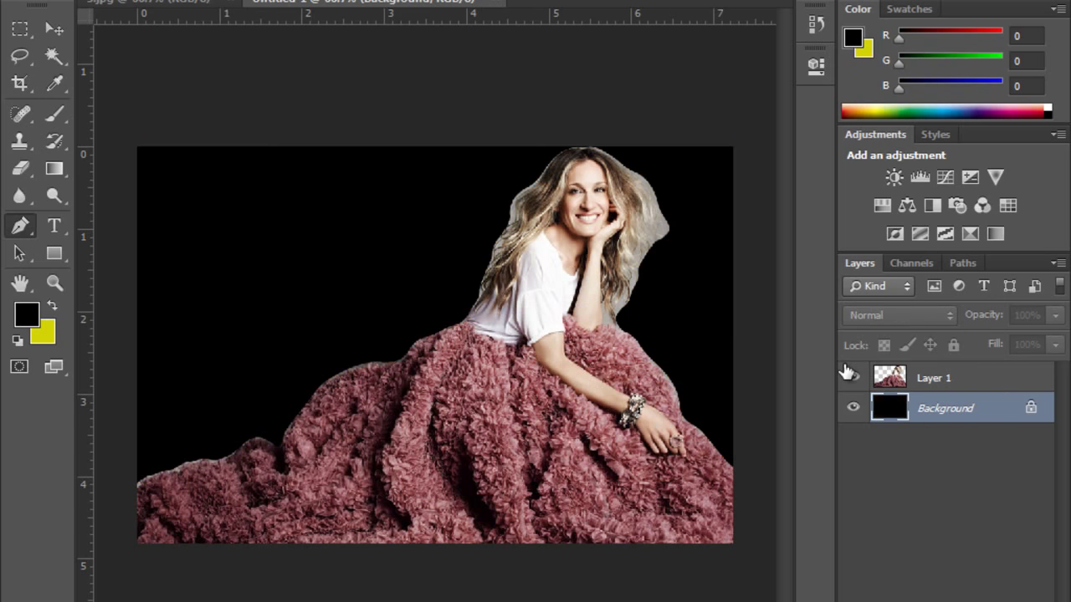
key("ctrl+BackSpace")
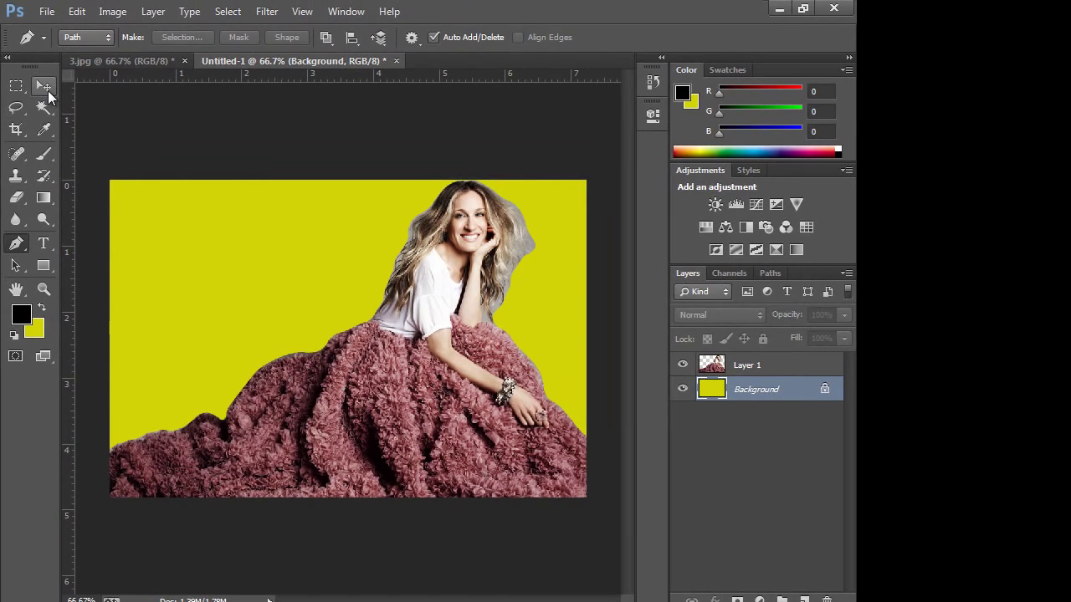
left_click(44, 87)
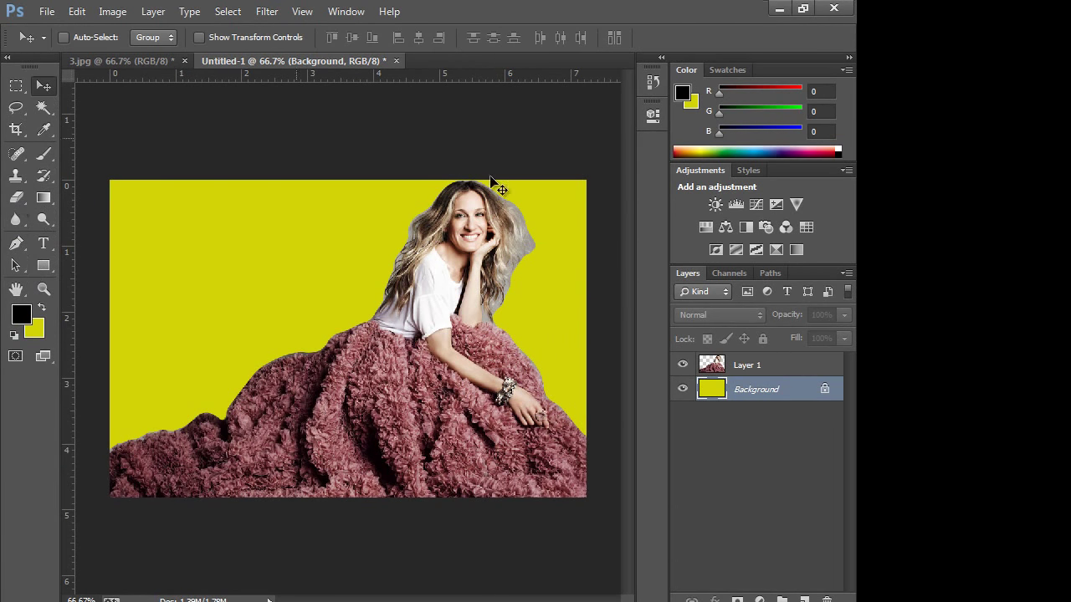
left_click(43, 289)
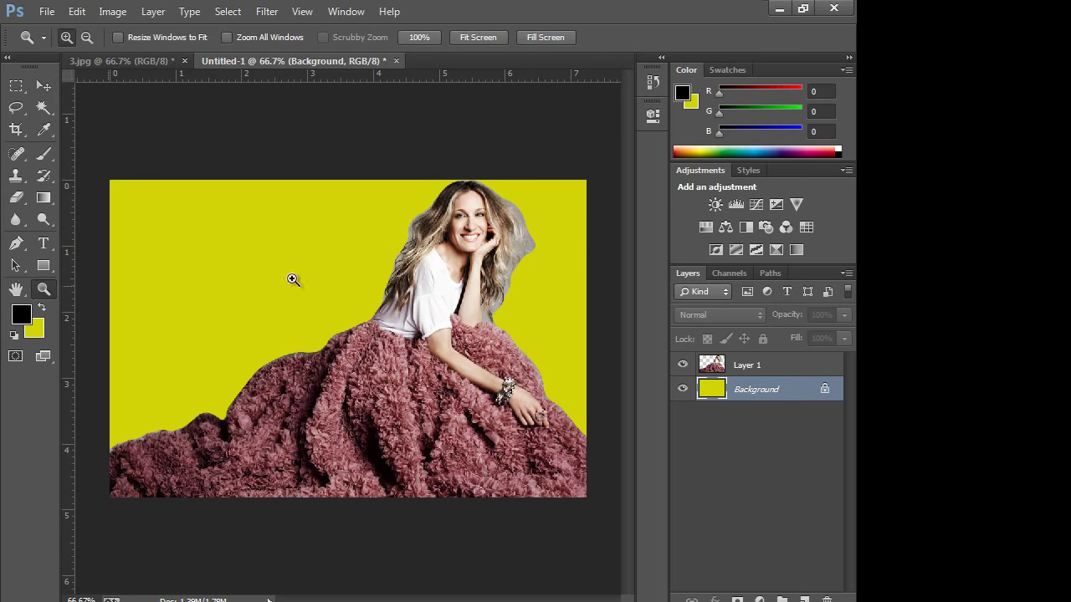
left_click(554, 222)
left_click(493, 260)
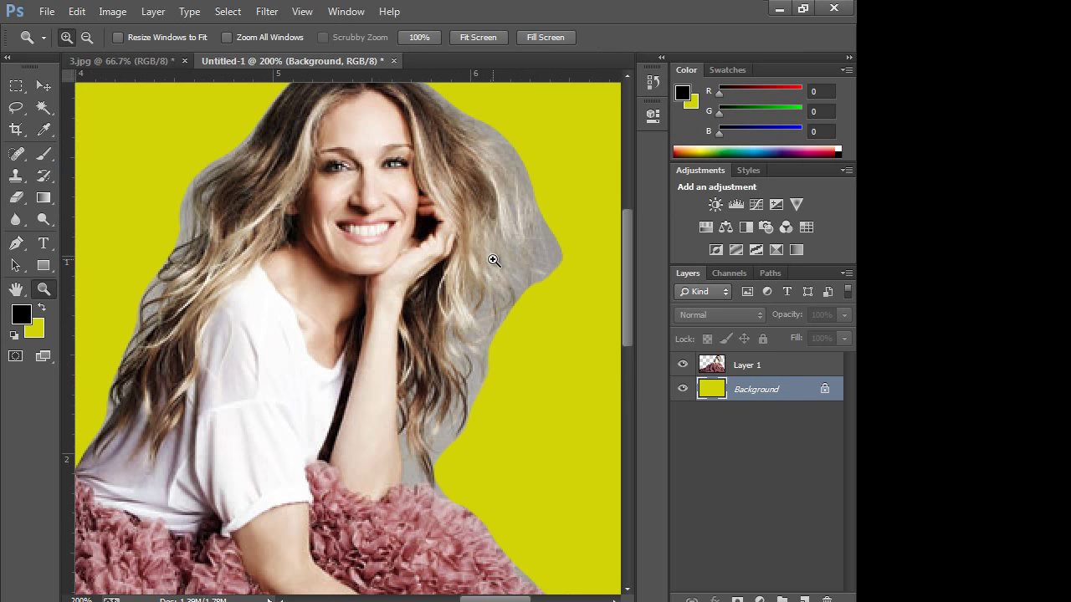
mouse_move(448, 143)
left_mouse_down()
mouse_move(530, 204)
mouse_move(608, 125)
left_mouse_up()
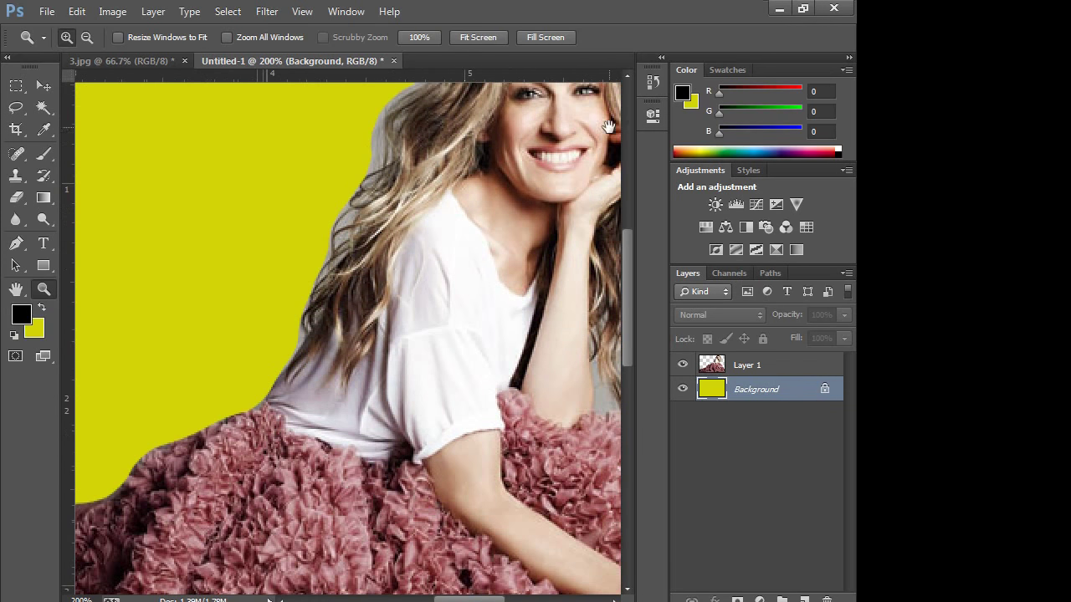
left_click(465, 256, "alt")
left_click(465, 256, "alt")
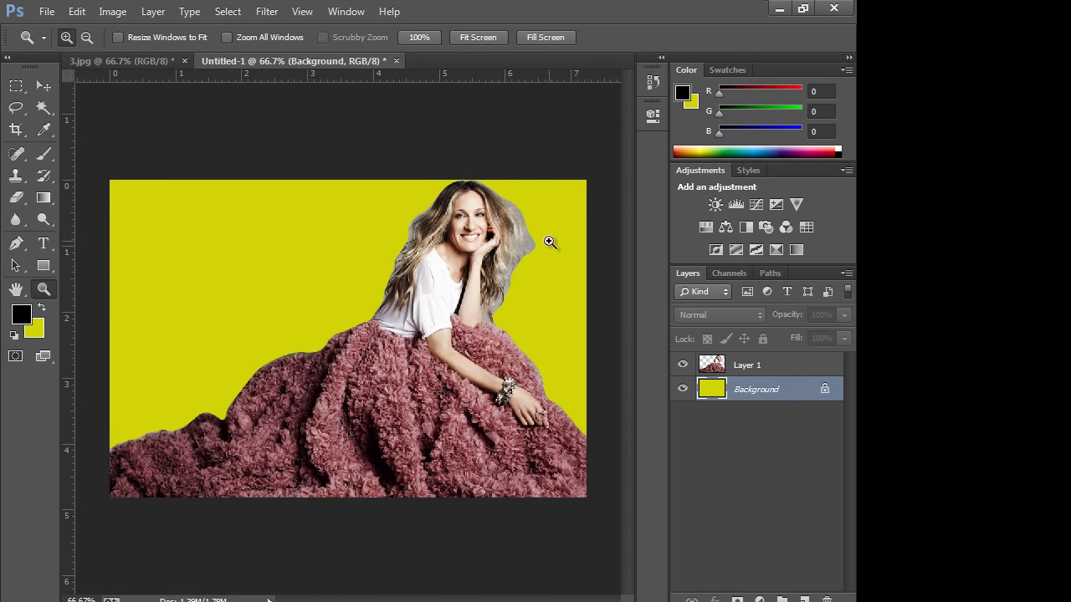
left_click(712, 364, "ctrl")
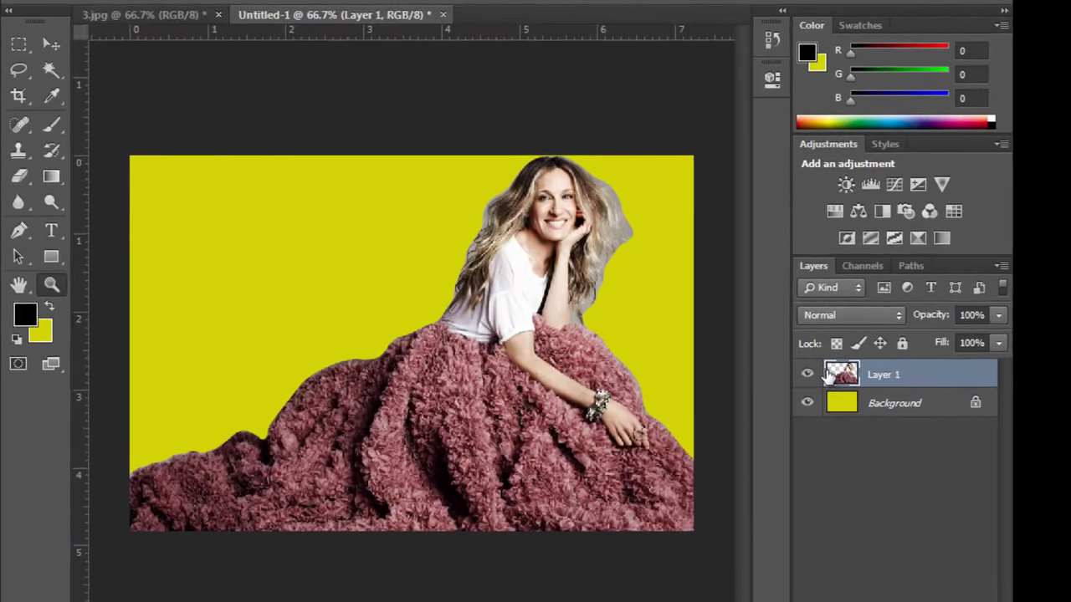
Step: Deselect and switch to the Eraser tool with an enlarged brush size
key("ctrl+d")
left_click(20, 168)
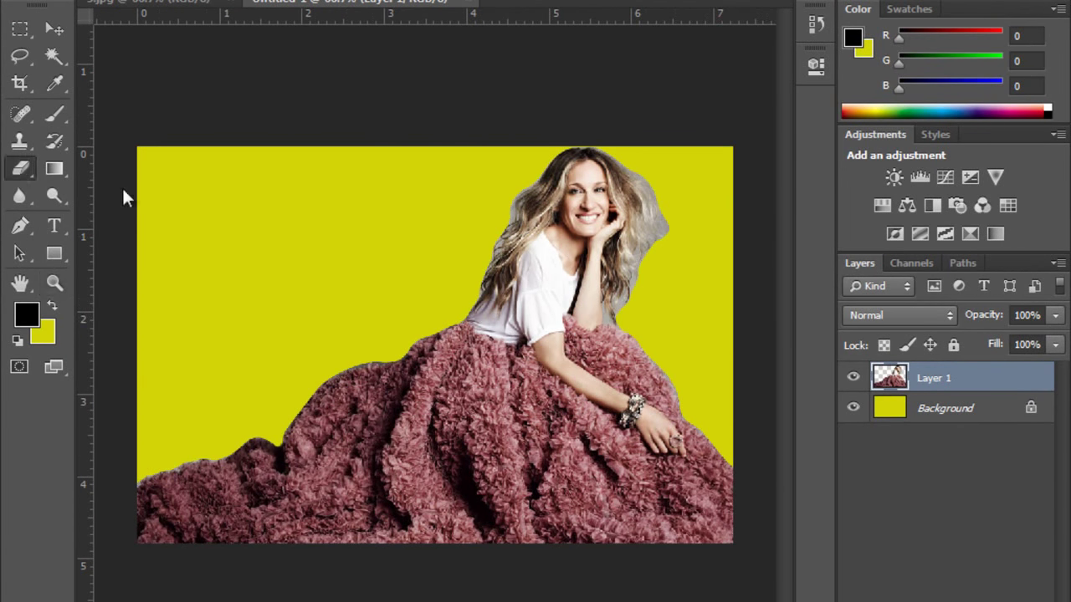
right_click(677, 219)
left_click_drag(800, 267, 816, 266)
left_click(679, 174)
Step: Erase the grey fringe along the woman's hair edges, zooming in for the detail
mouse_move(649, 170)
left_mouse_down()
mouse_move(664, 210)
mouse_move(631, 306)
left_mouse_up()
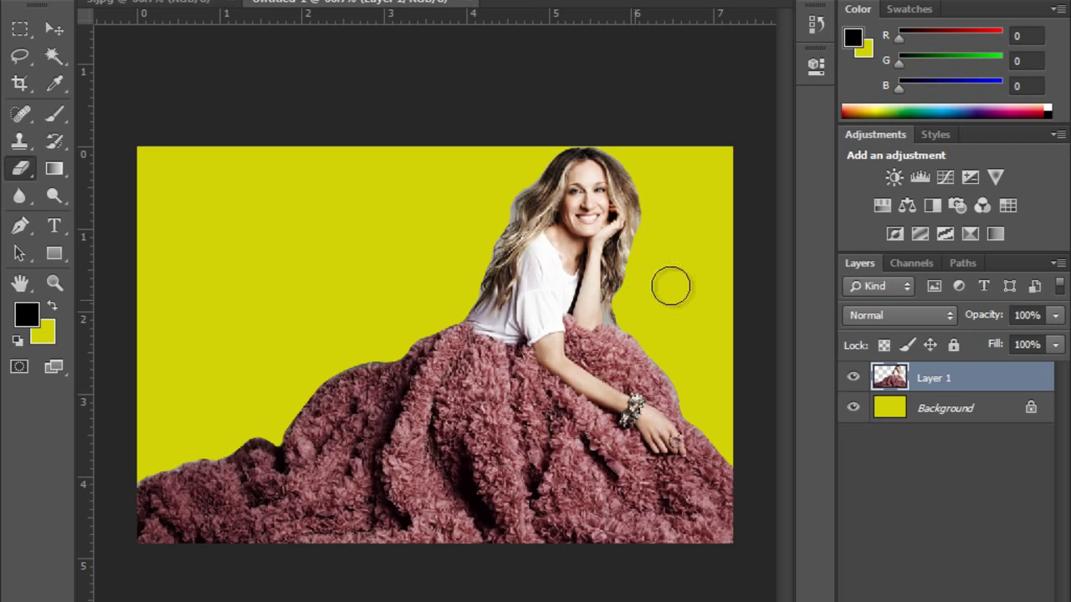
key("ctrl+space")
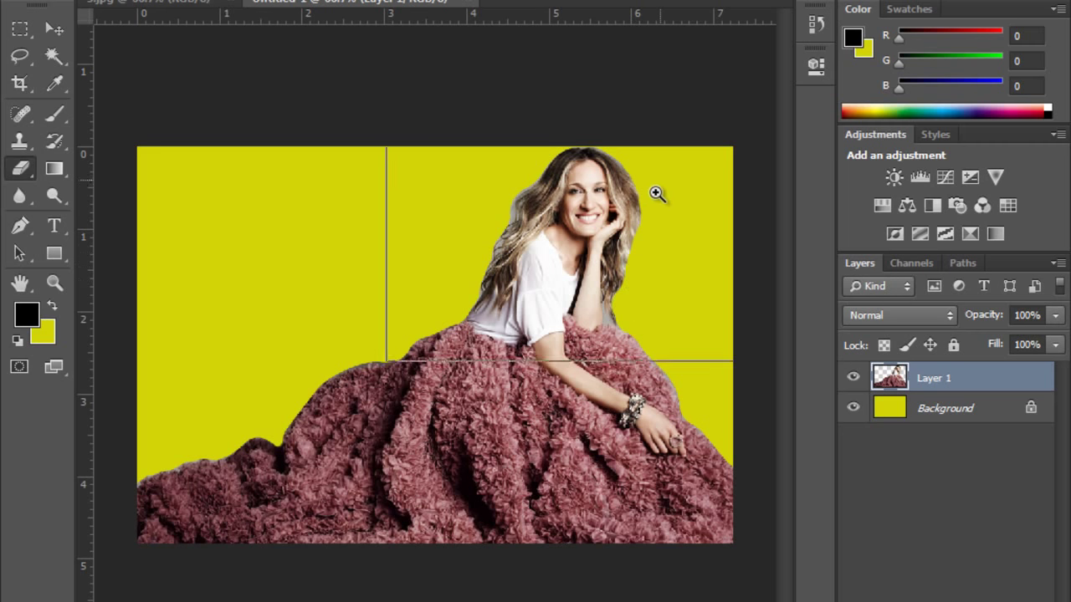
left_click(656, 193)
left_click(650, 203)
scroll(585, 226, "up", 3)
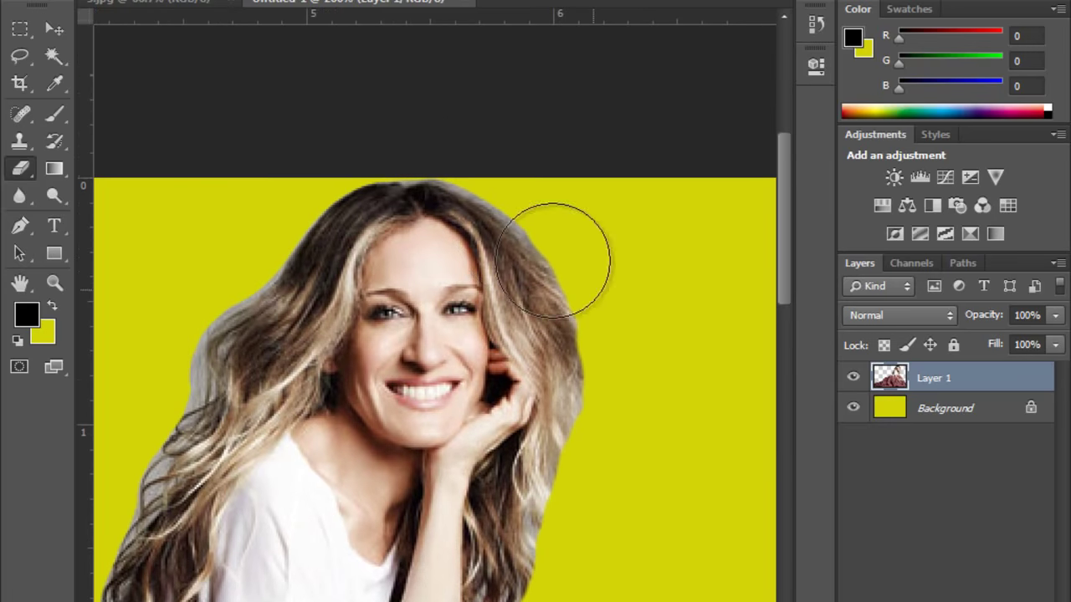
mouse_move(559, 208)
left_mouse_down()
mouse_move(607, 377)
mouse_move(580, 538)
mouse_move(630, 324)
left_mouse_up()
mouse_move(602, 364)
left_mouse_down()
mouse_move(579, 377)
mouse_move(558, 450)
left_mouse_up()
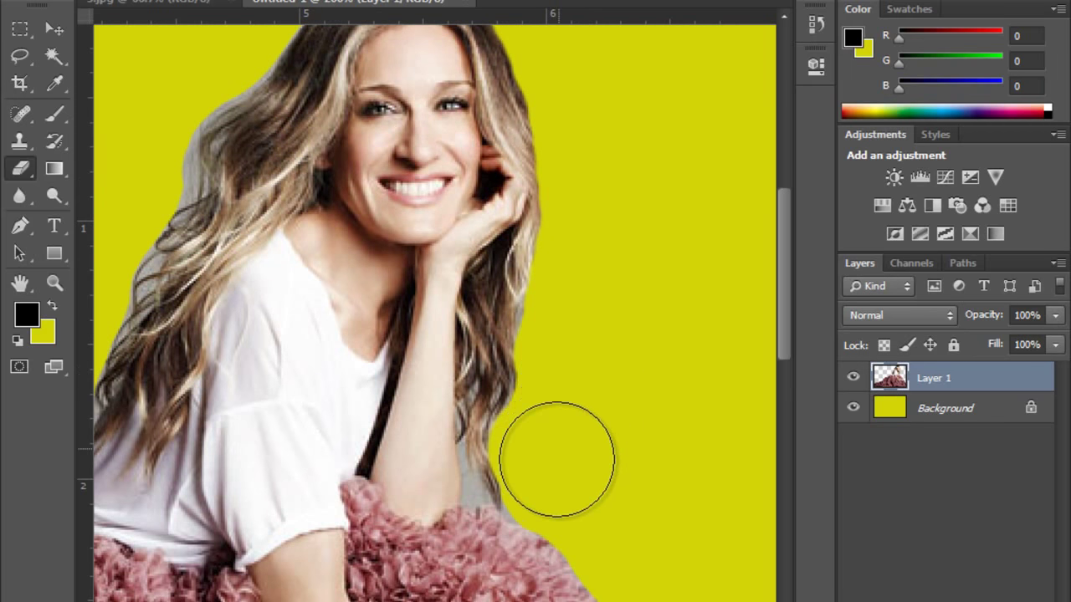
left_click(612, 277, "ctrl+alt")
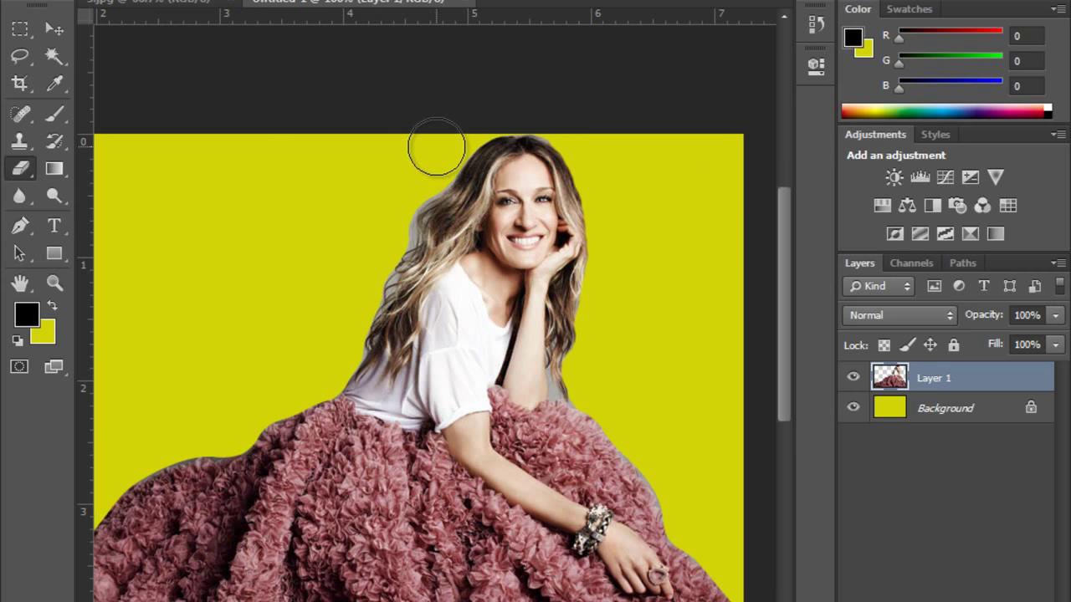
left_click_drag(408, 200, 349, 311)
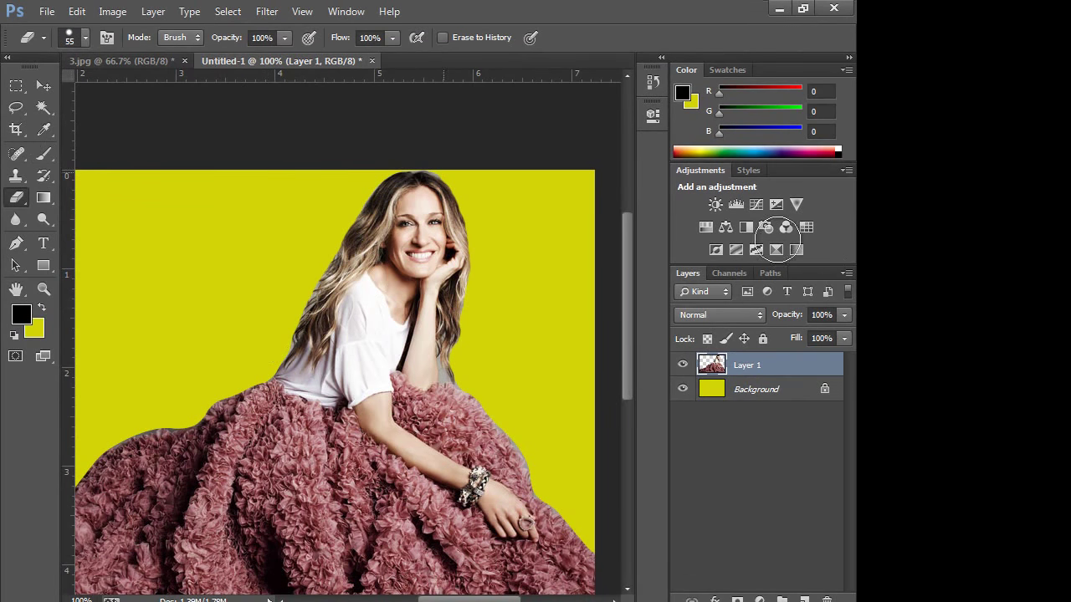
key("ctrl+minus")
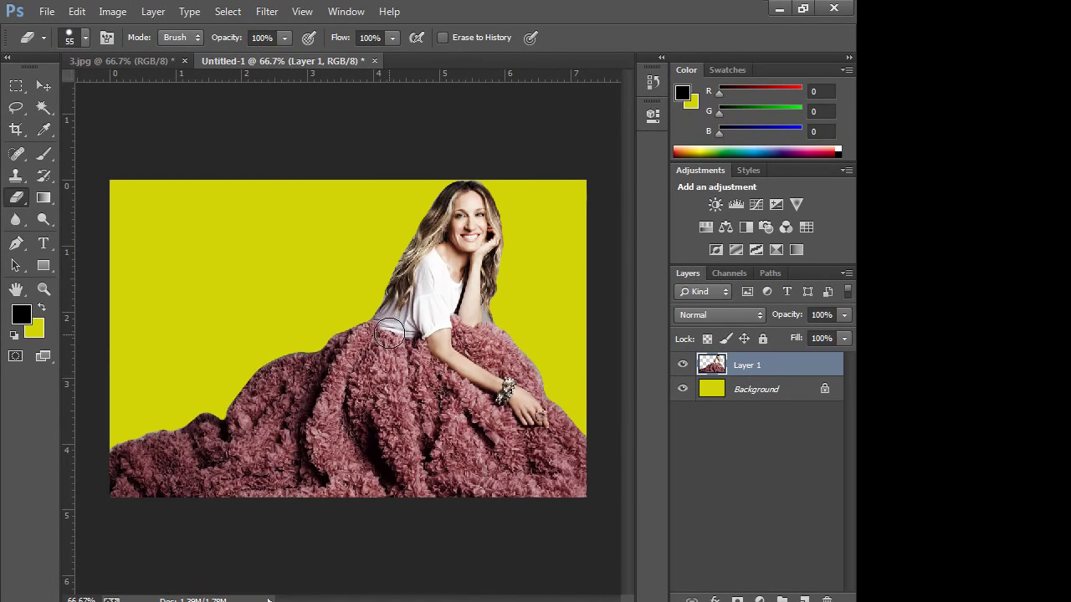
Step: Apply Levels to Layer 1 with the white input at 254 to brighten the figure
left_click(43, 86)
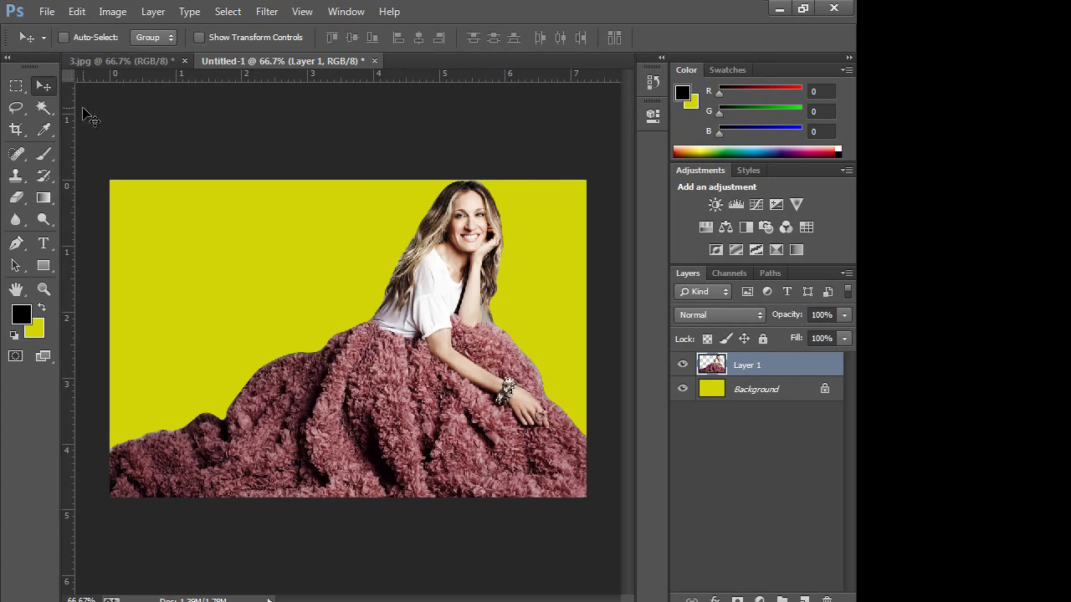
left_click(126, 11)
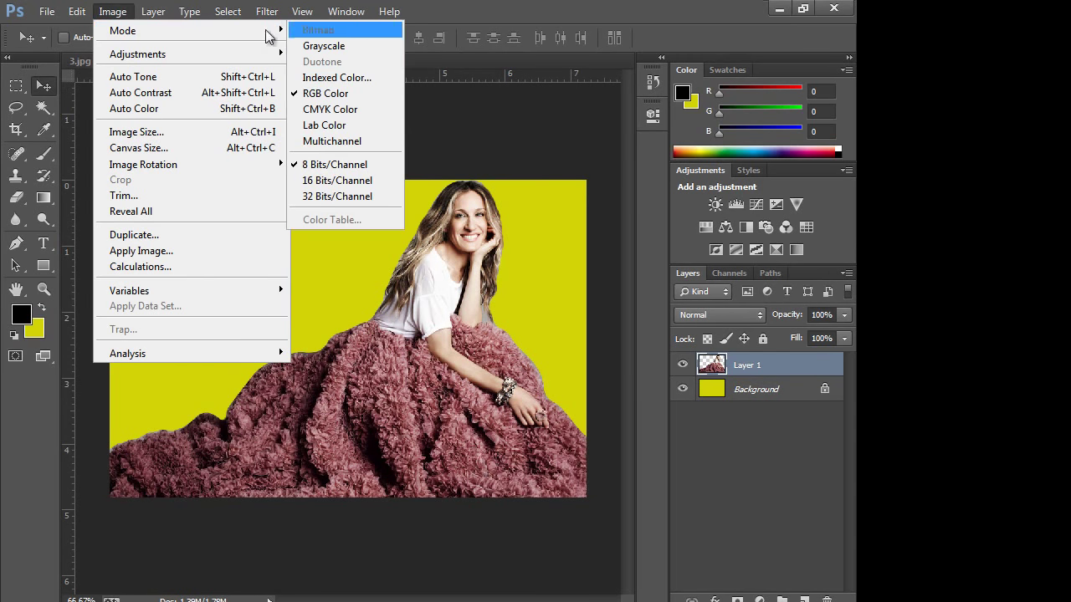
mouse_move(138, 54)
left_click(374, 73)
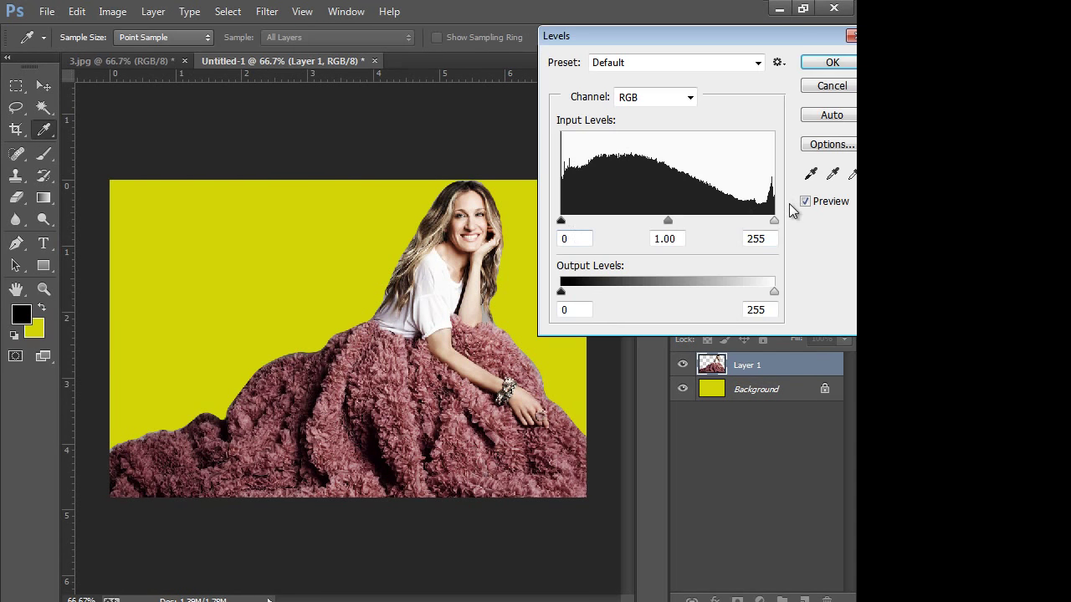
mouse_move(770, 219)
left_mouse_down()
mouse_move(753, 224)
mouse_move(772, 239)
left_mouse_up()
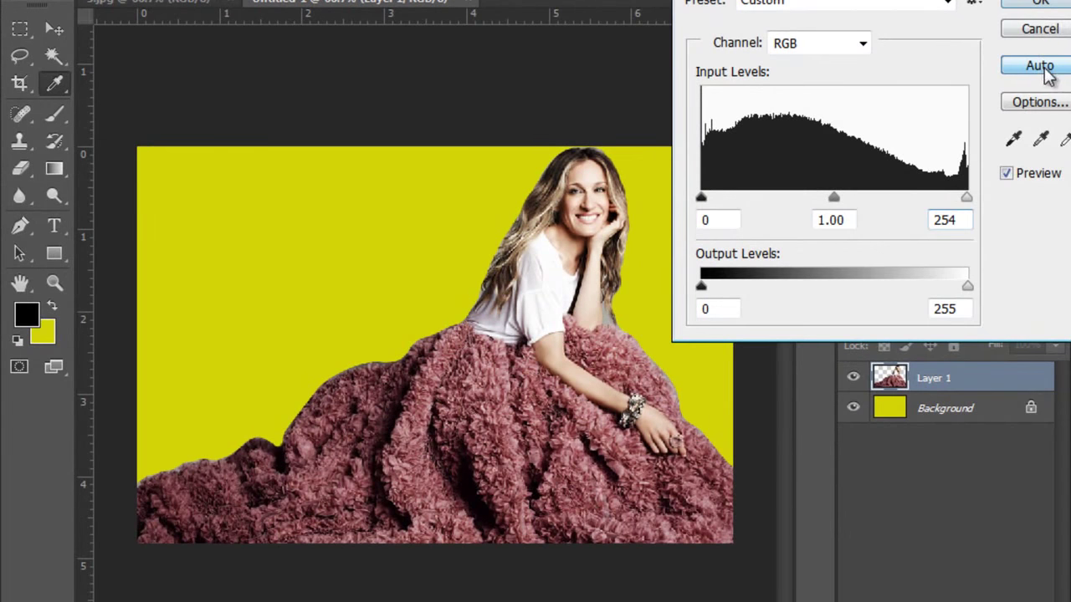
left_click(1047, 5)
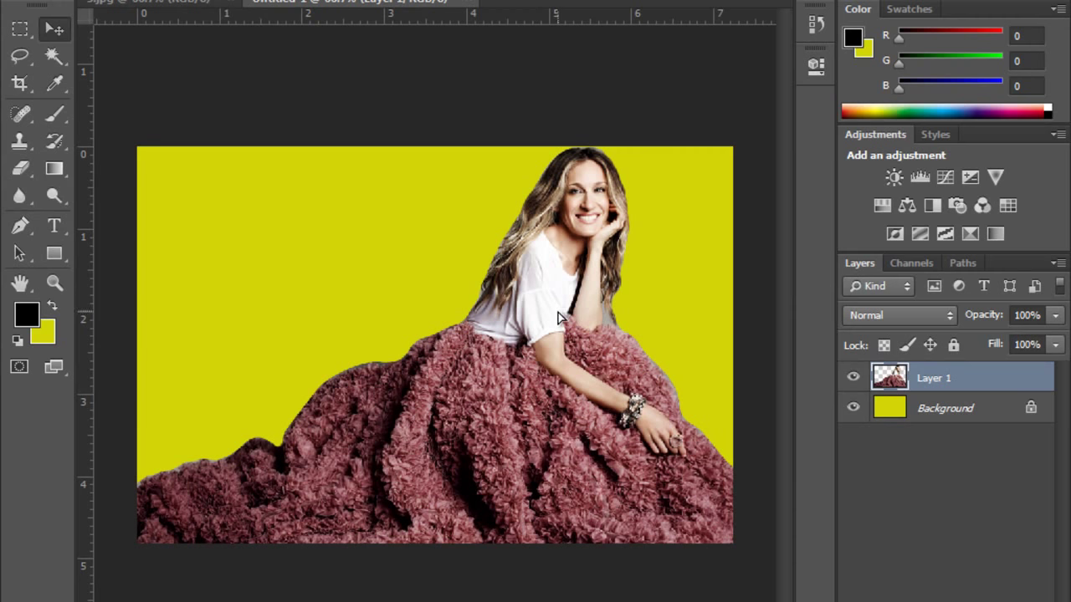